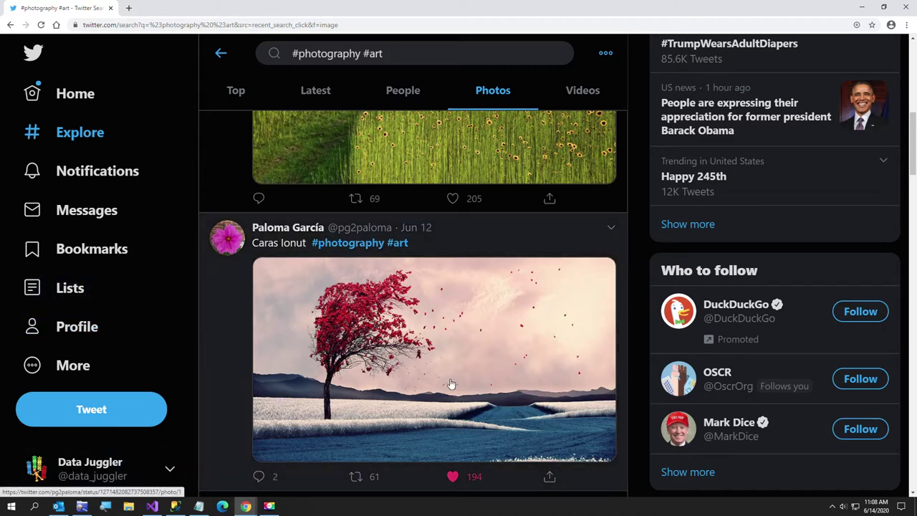
Copy the red tree photo from the #photography #art search results to the clipboard
right_click(452, 384)
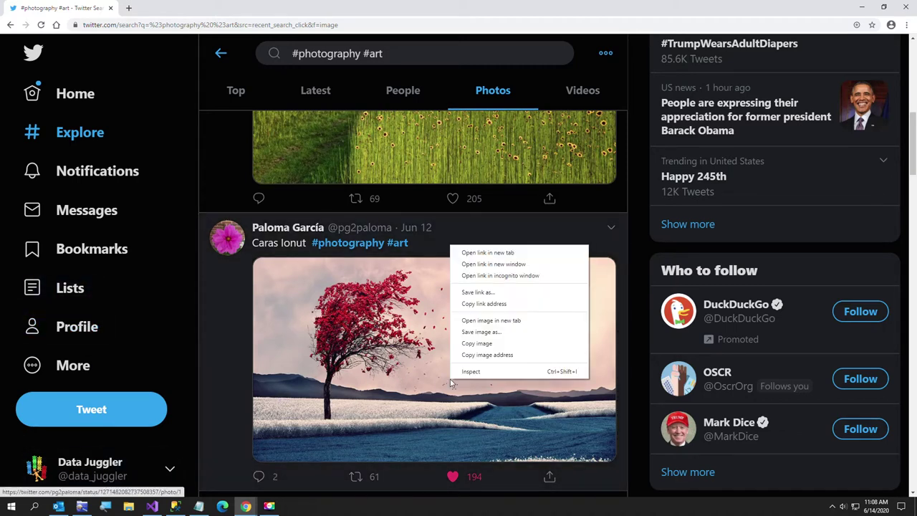
left_click(485, 349)
Launch Paint.NET, paste the red tree photo into an expanded canvas and crop to it
left_click(12, 506)
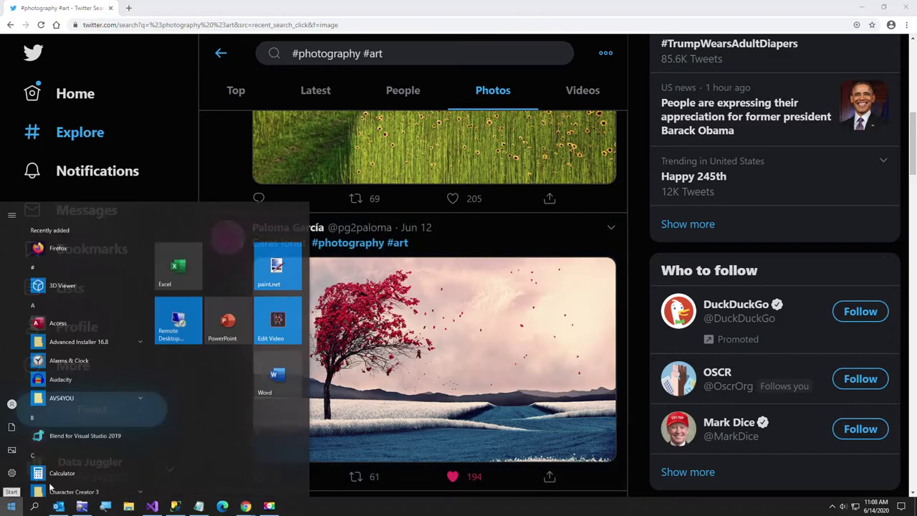
left_click(267, 259)
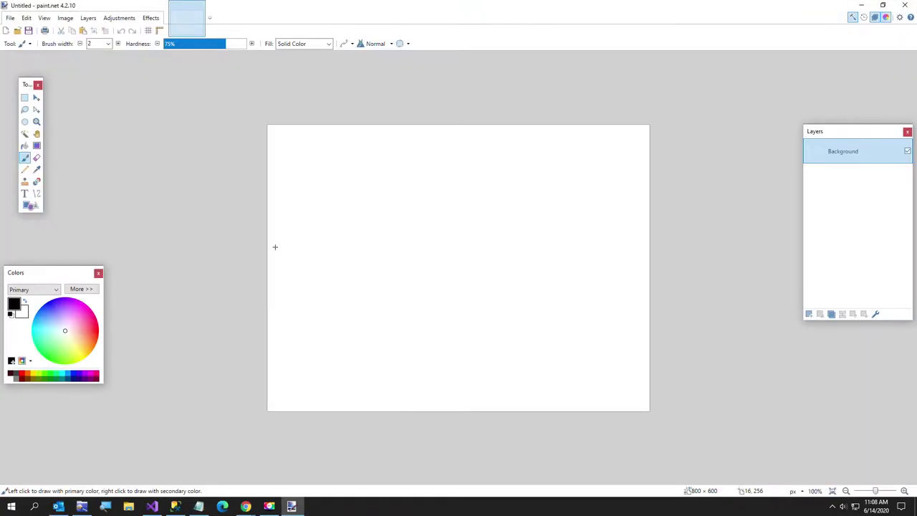
key("ctrl+v")
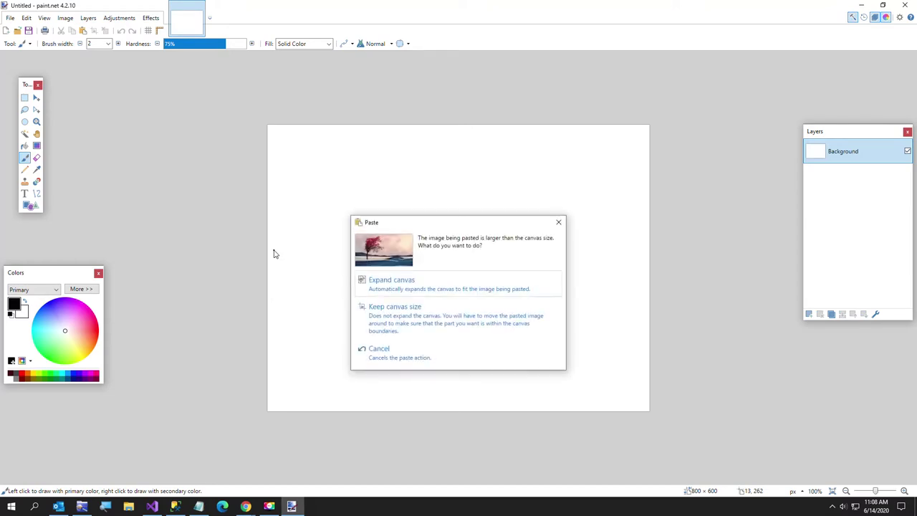
left_click(405, 283)
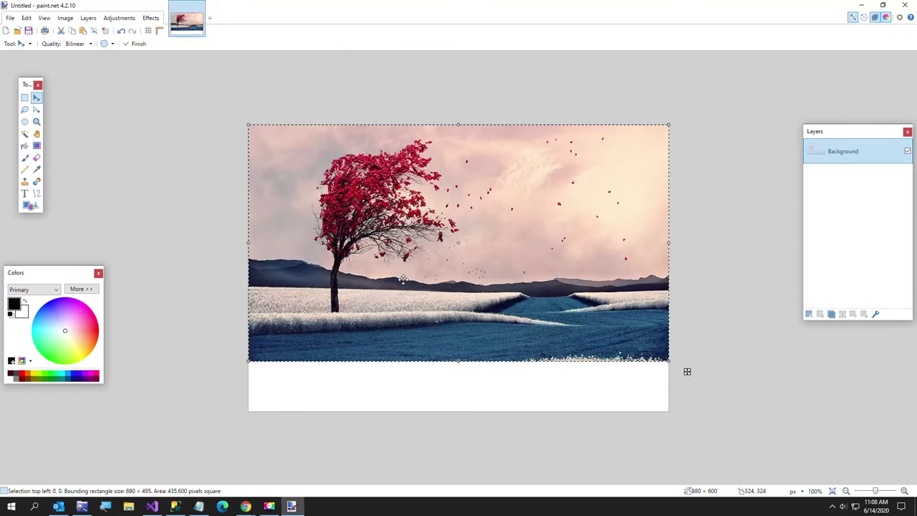
left_click(65, 18)
left_click(72, 30)
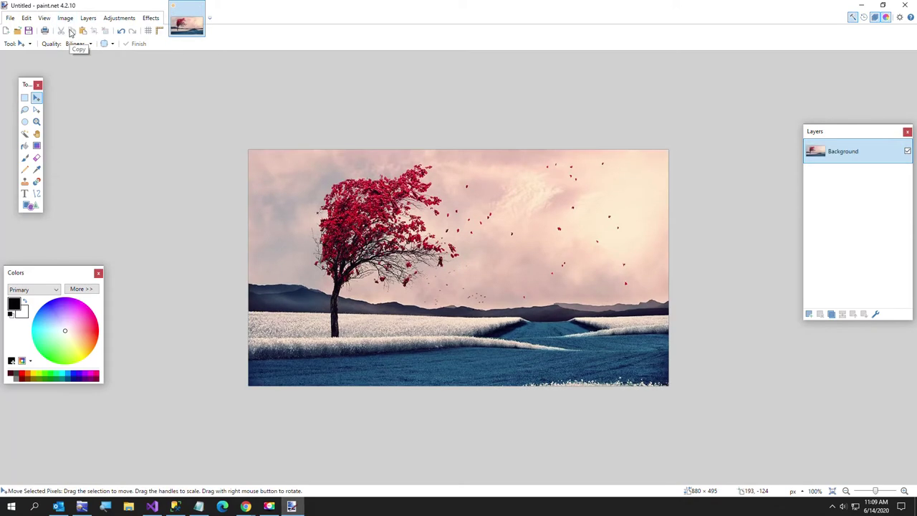
Save the image as RedTreeScene.png and minimize Paint.NET
left_click(8, 19)
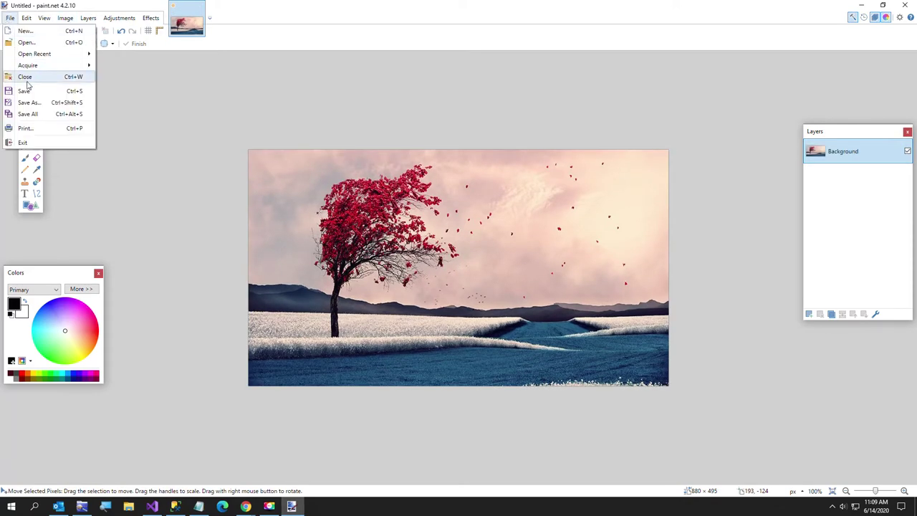
left_click(29, 104)
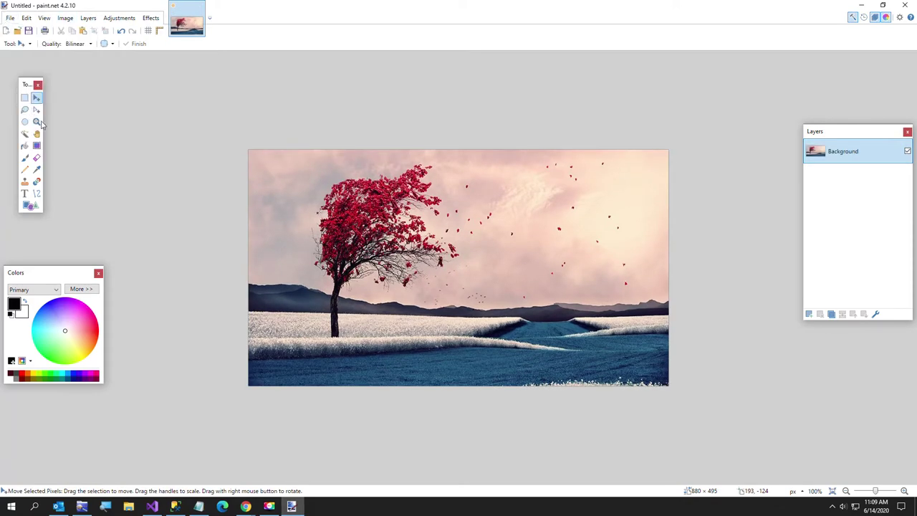
type("Re")
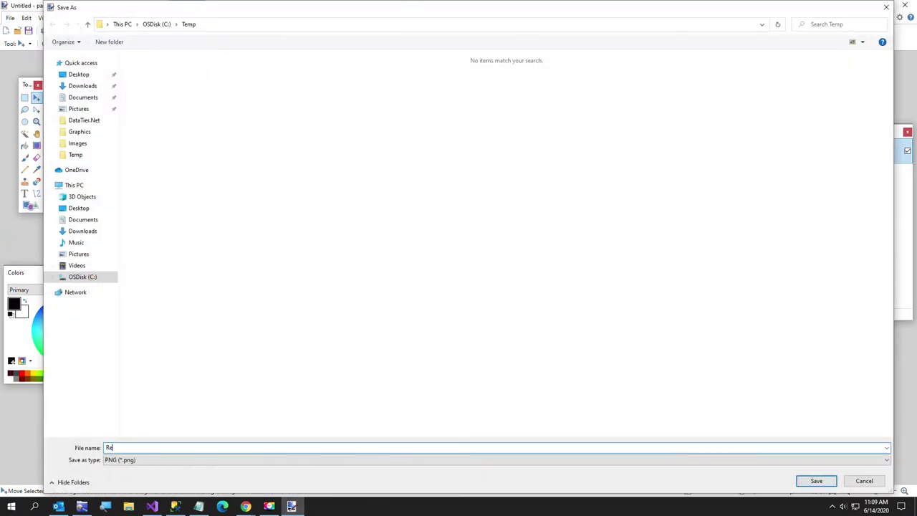
type("dTreeScene")
key("Return")
key("Return")
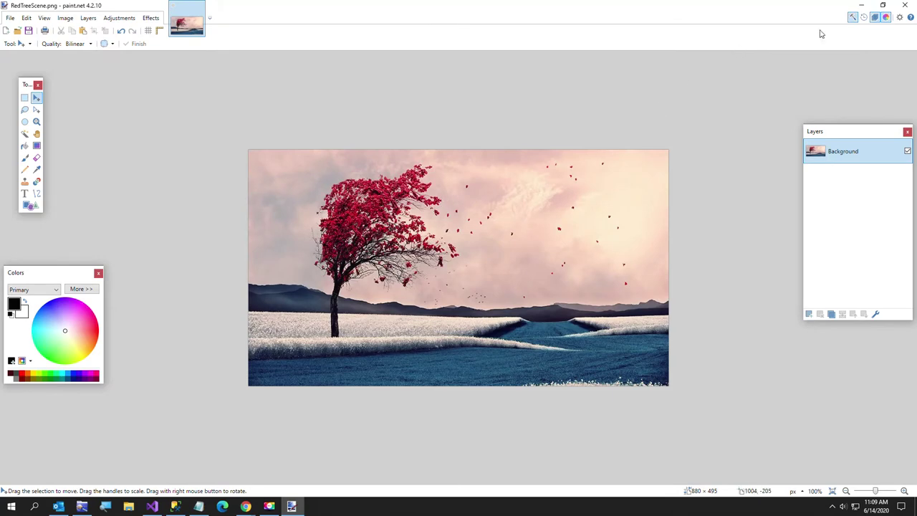
left_click(863, 7)
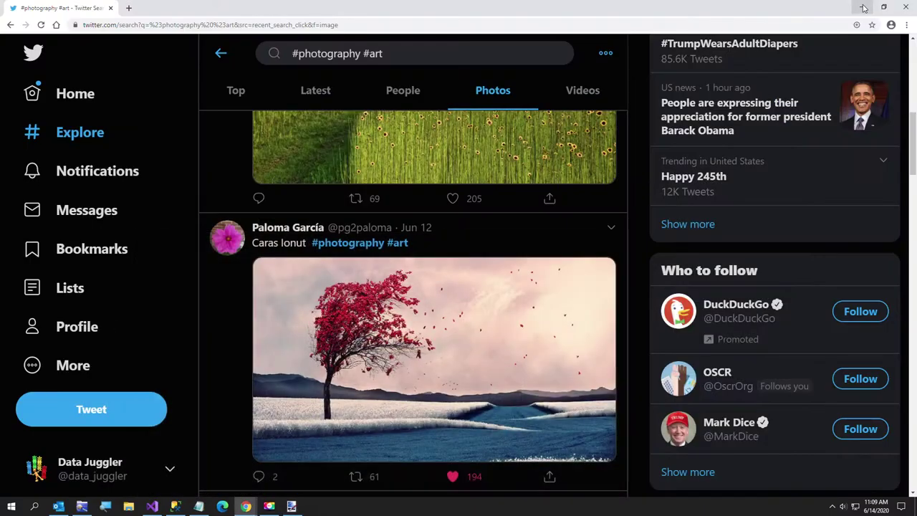
Open pixeldatabase.net in a new Chrome window and load RedTreeScene.png (435,600 pixels)
right_click(245, 506)
left_click(232, 459)
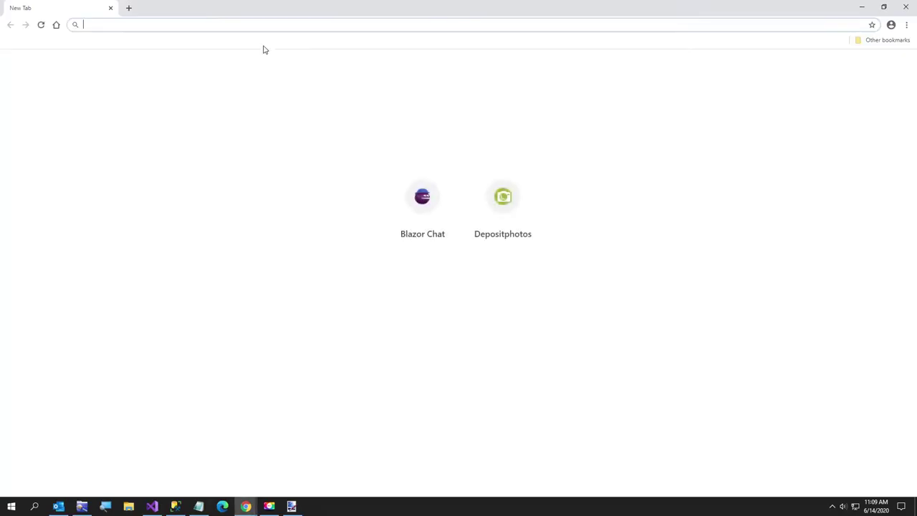
type("pix")
key("Return")
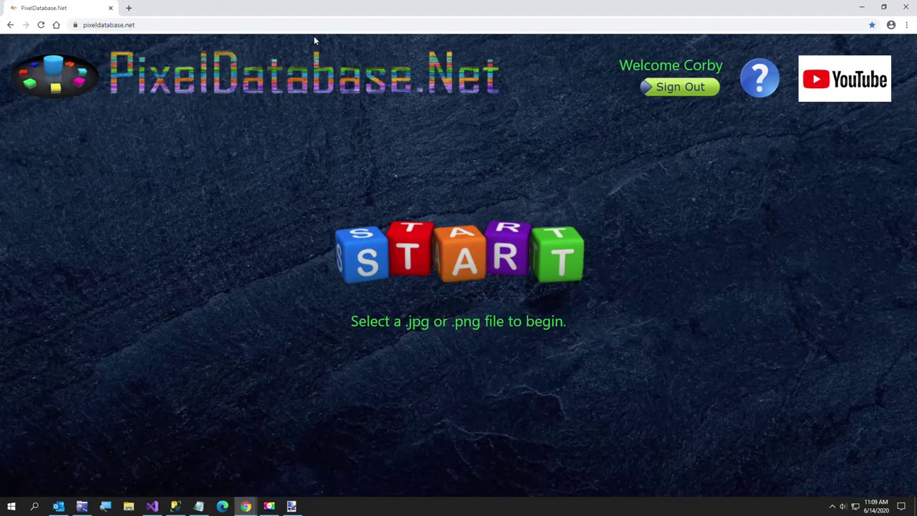
left_click(398, 245)
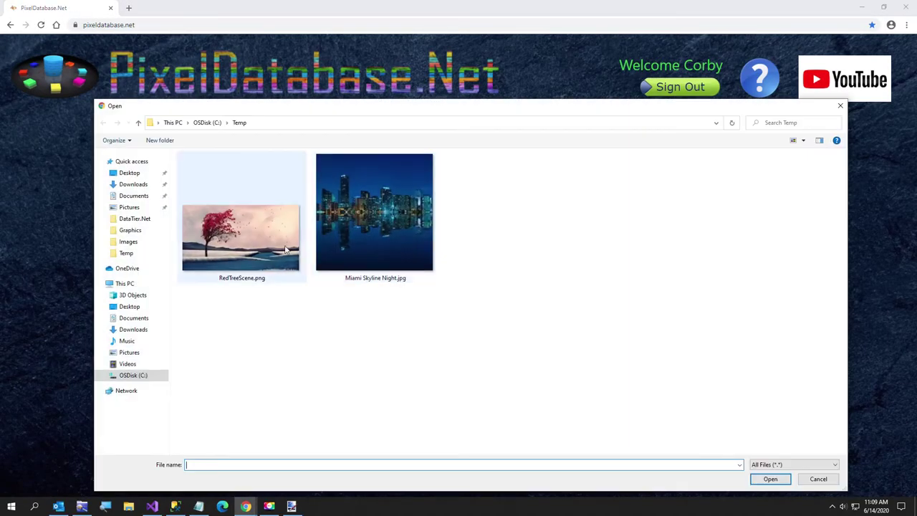
double_click(251, 247)
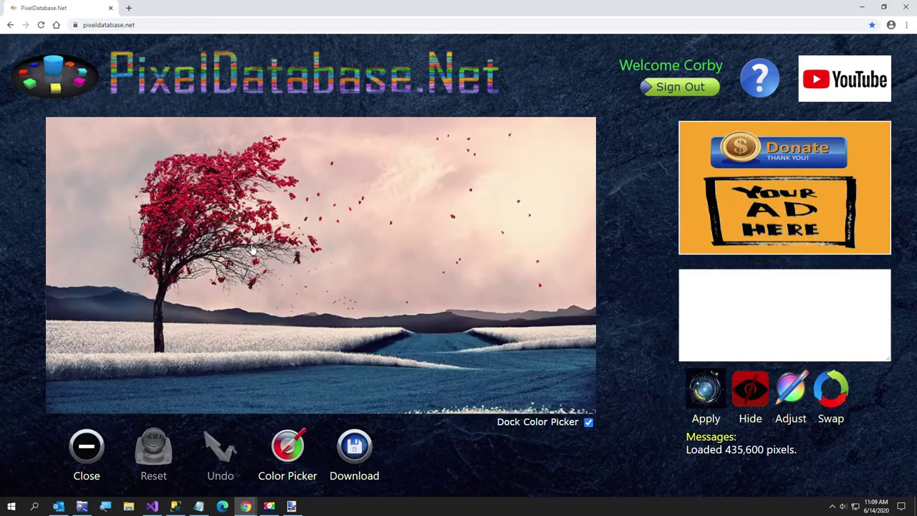
Turn on the Color Picker and sample sky colours across the photo
left_click(286, 449)
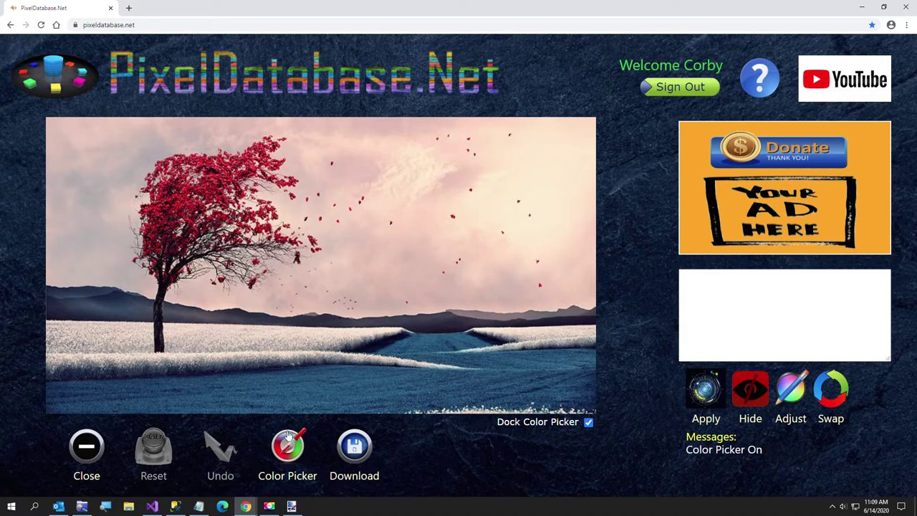
left_click(387, 253)
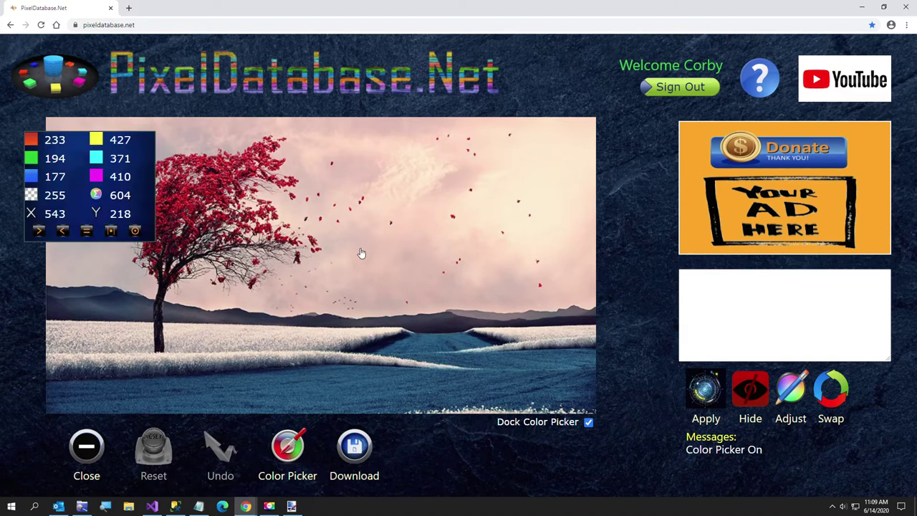
left_click(392, 165)
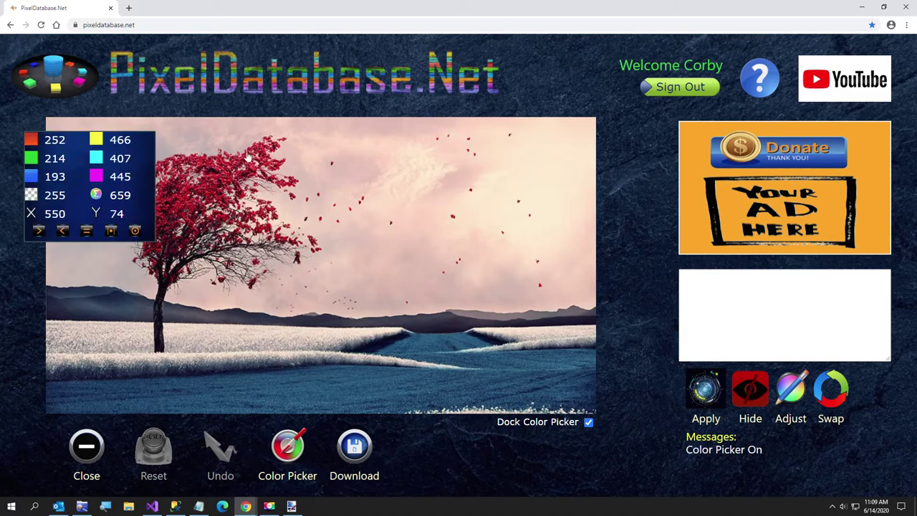
left_click(191, 136)
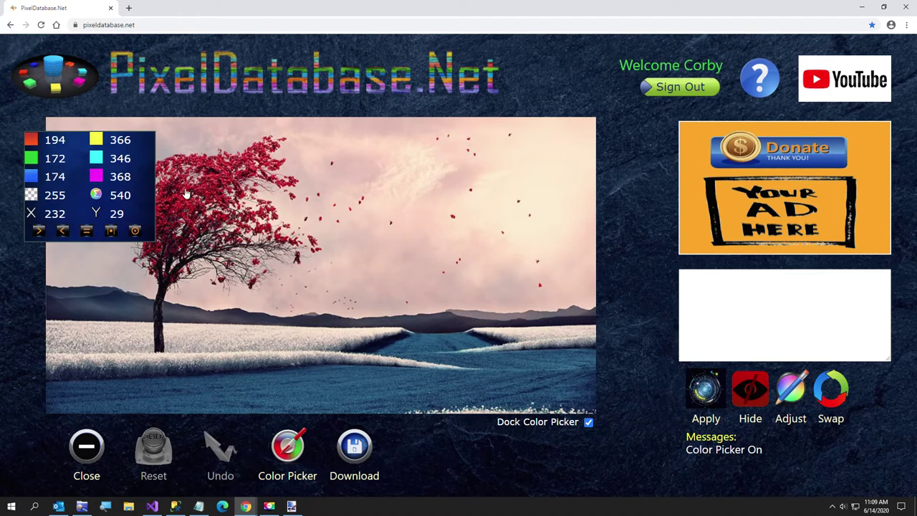
left_click(80, 256)
left_click(129, 276)
left_click(583, 174)
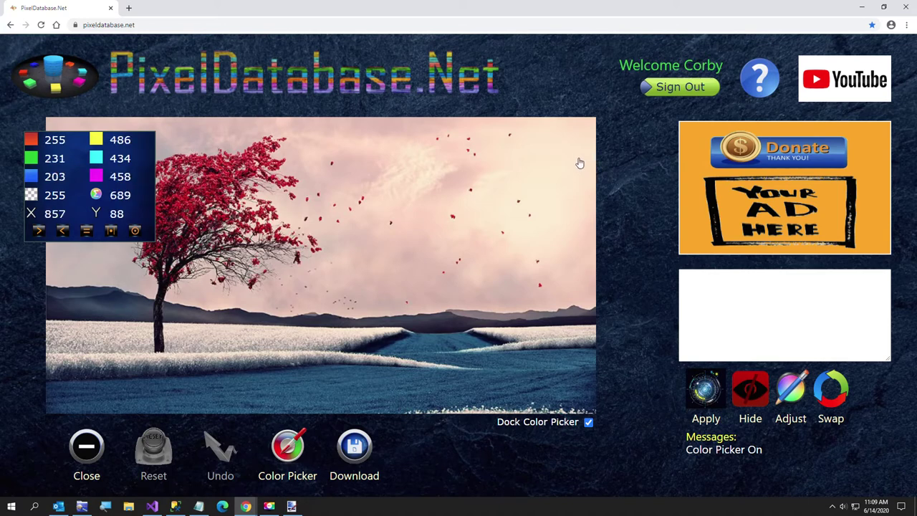
left_click(578, 147)
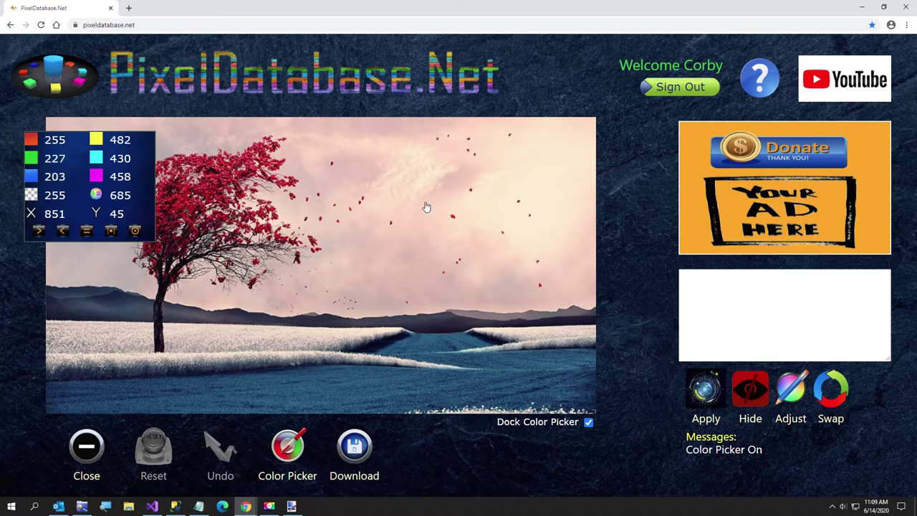
Sample the red tree leaves and dark left edge, then insert the Set Adjust query template
left_click(189, 206)
left_click(166, 212)
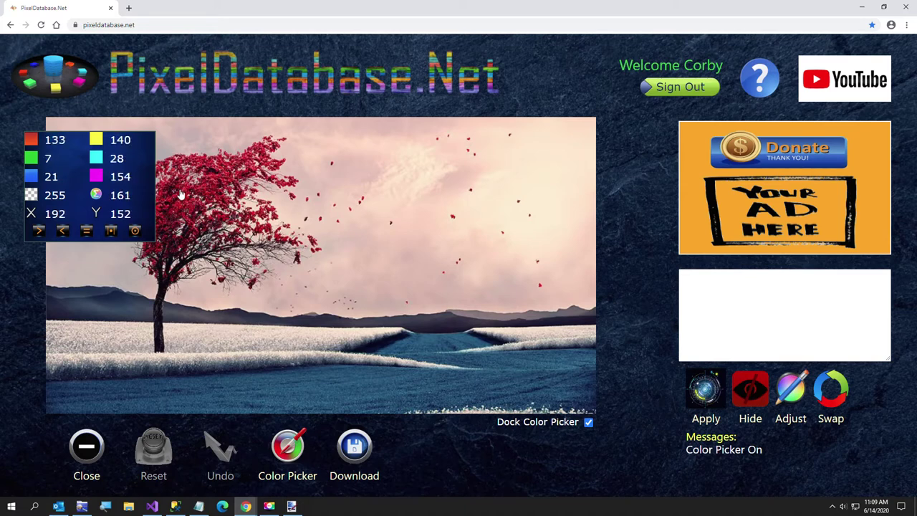
left_click(180, 192)
left_click(170, 181)
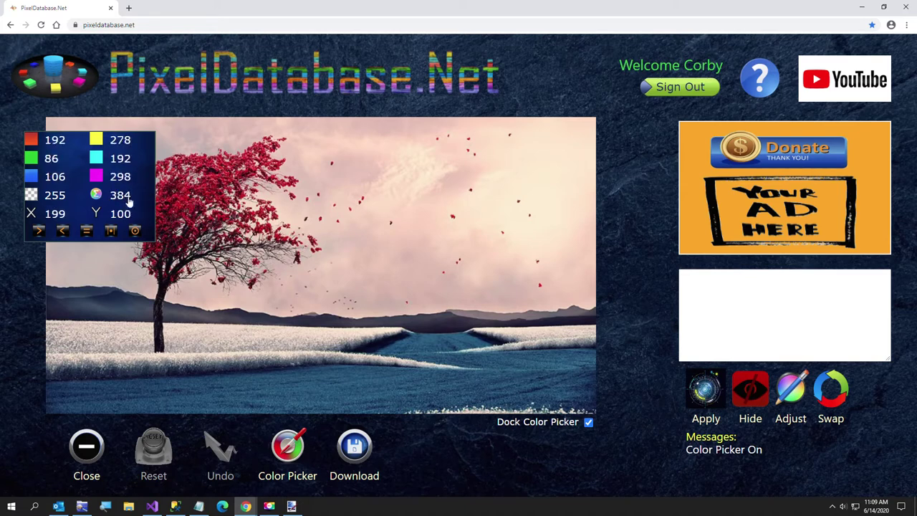
left_click(163, 217)
left_click(187, 232)
left_click(185, 203)
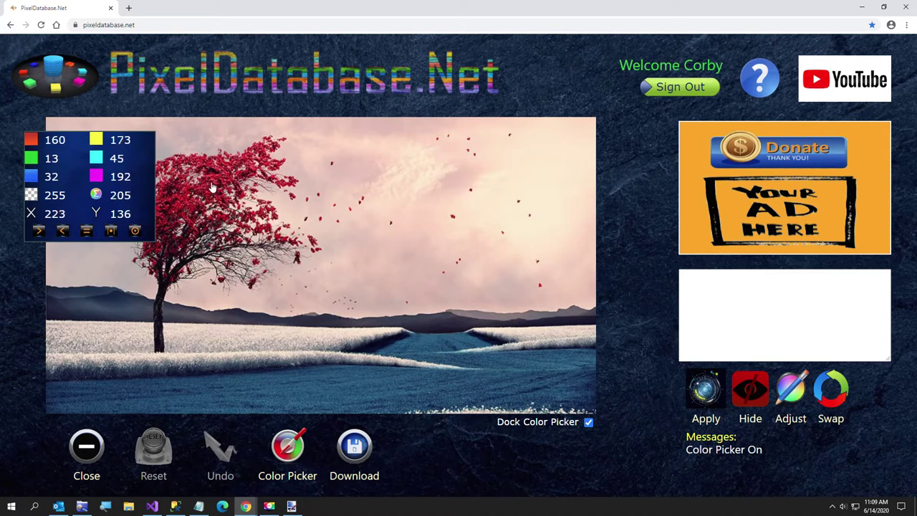
left_click(212, 187)
left_click(259, 163)
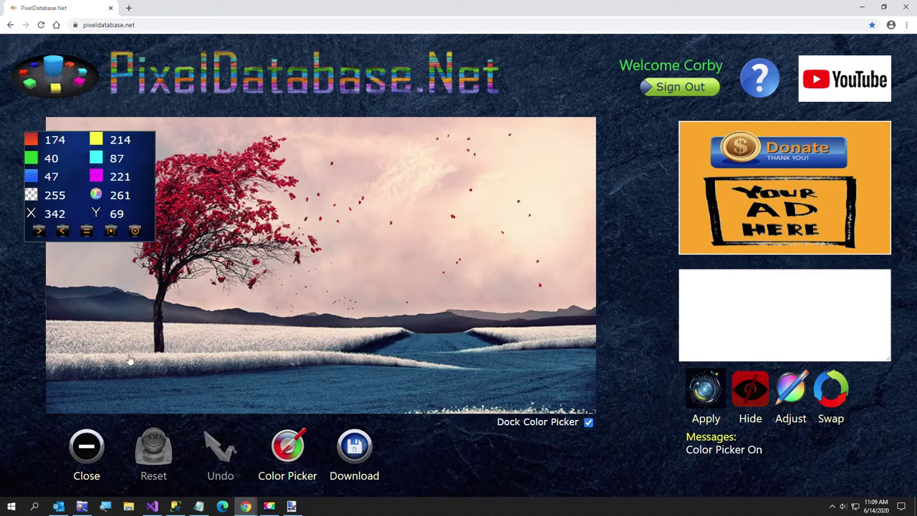
left_click(48, 323)
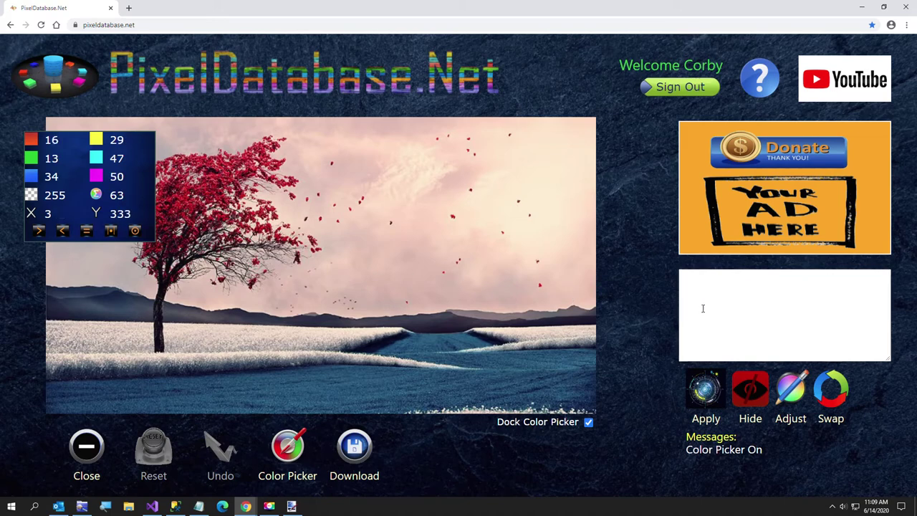
left_click(788, 399)
Apply 'Set Adjust All -230 Where Y < 334, Total > 500', darkening 239,495 sky pixels, then download
left_click_drag(732, 290, 811, 293)
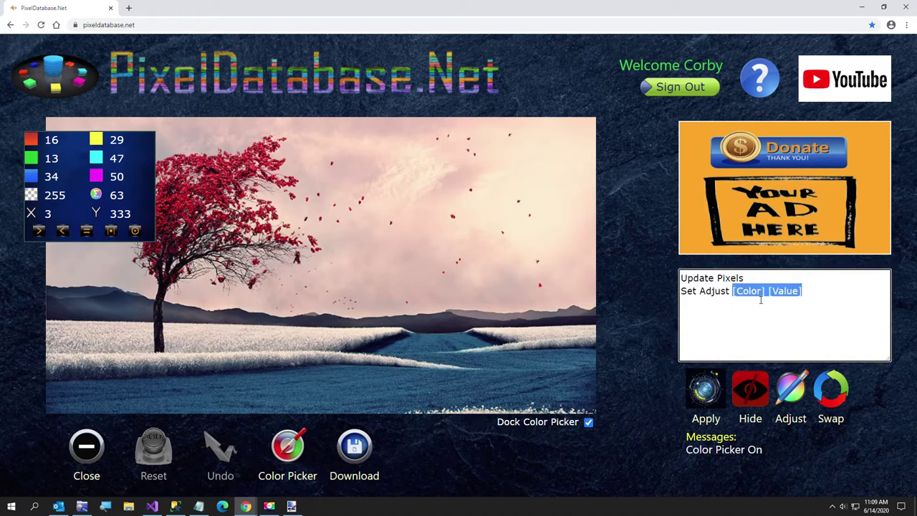
type("All")
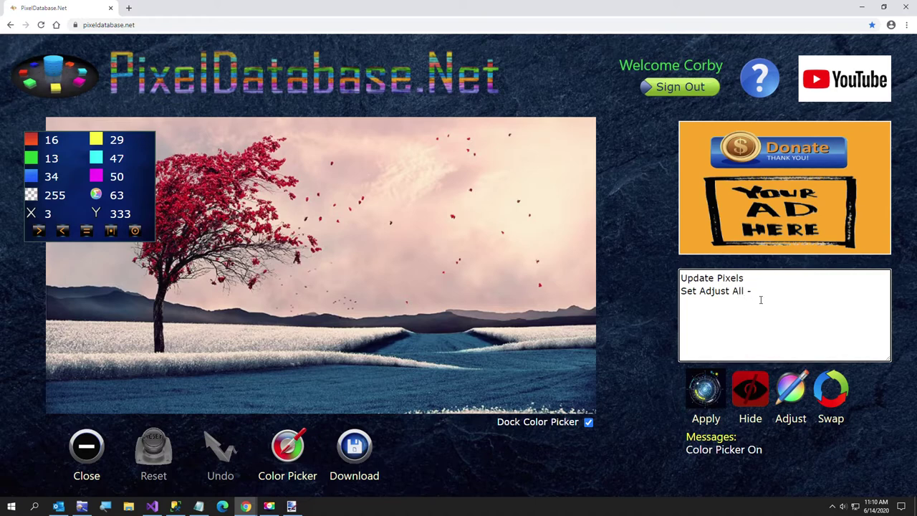
type(" -230")
key("Return")
type("Where")
type("Y")
type(" < 334")
type("Tota")
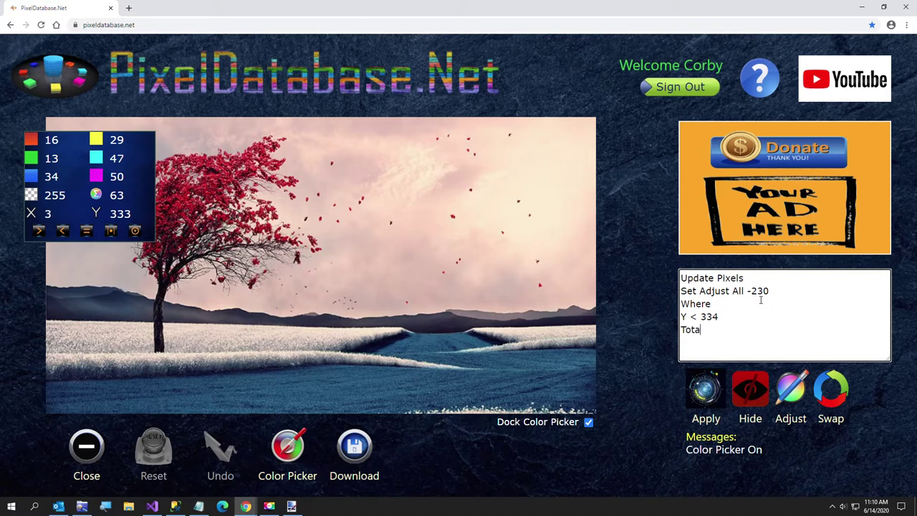
type("l < ")
type(" 500")
left_click(704, 390)
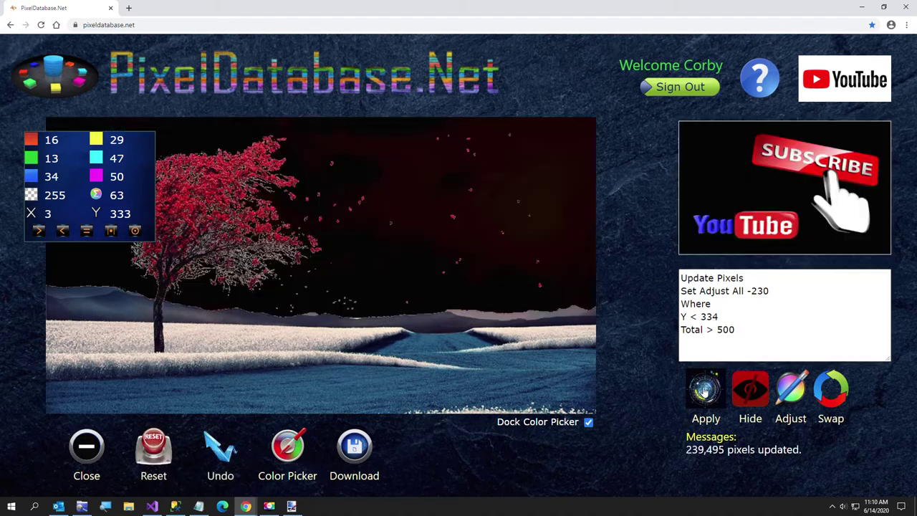
left_click(356, 462)
Save the darkened download as RedTreeSceneDarkBG.png and dismiss the download bar
left_click(431, 450)
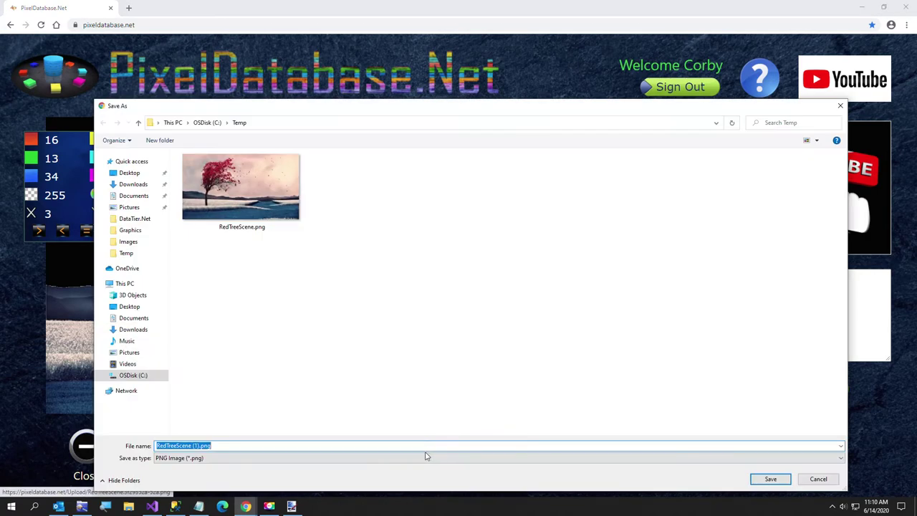
left_click(251, 445)
key("BackSpace")
key("BackSpace")
key("BackSpace")
type("Da")
left_click(761, 478)
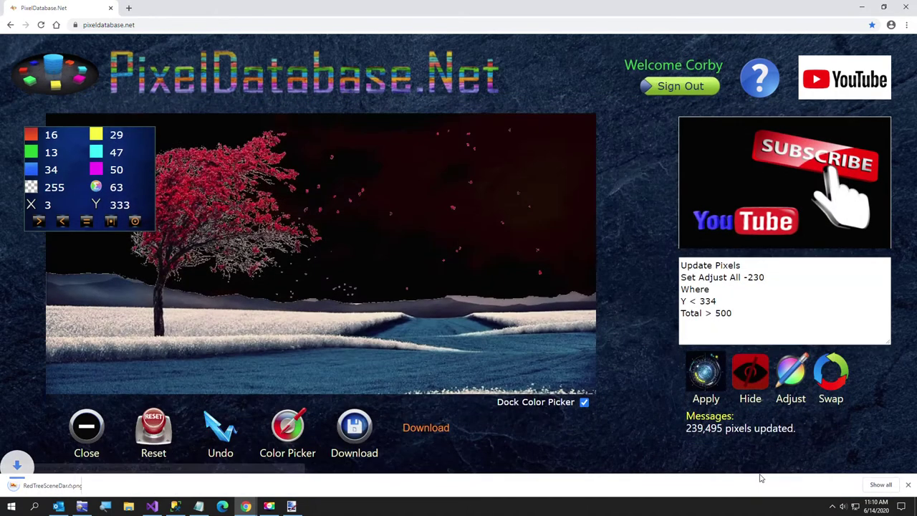
left_click(908, 485)
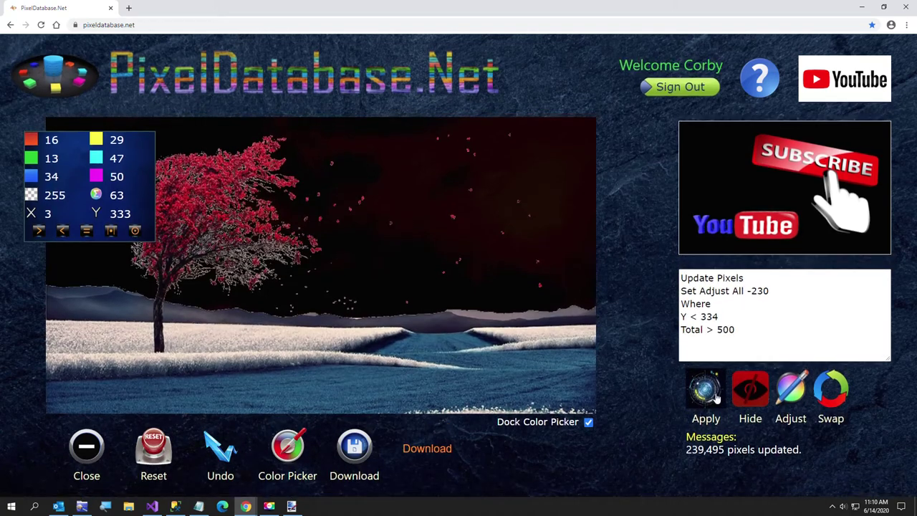
Close the current image and load Miami Skyline Night.jpg (2,560,000 pixels)
left_click(99, 452)
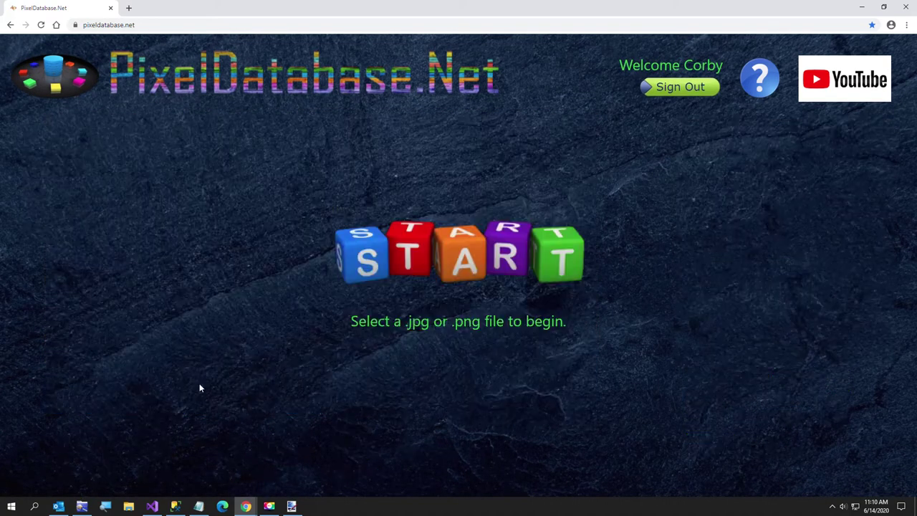
left_click(393, 266)
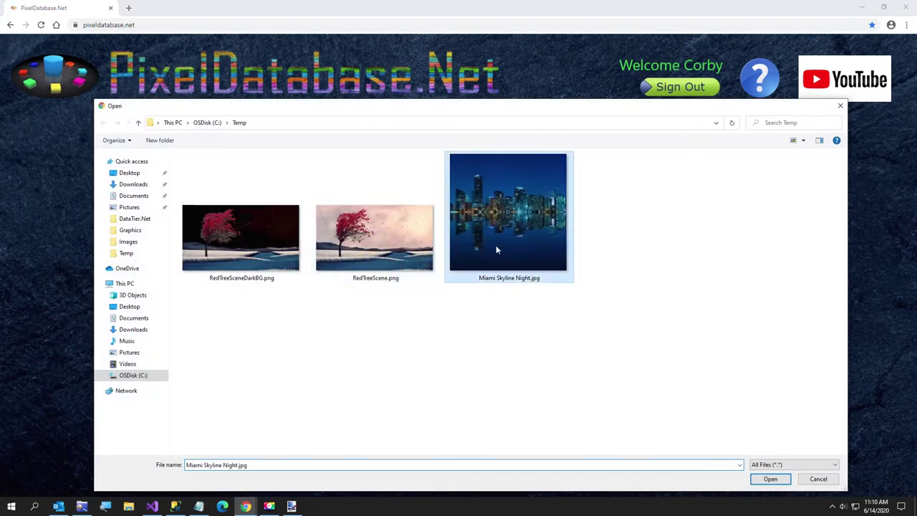
double_click(495, 245)
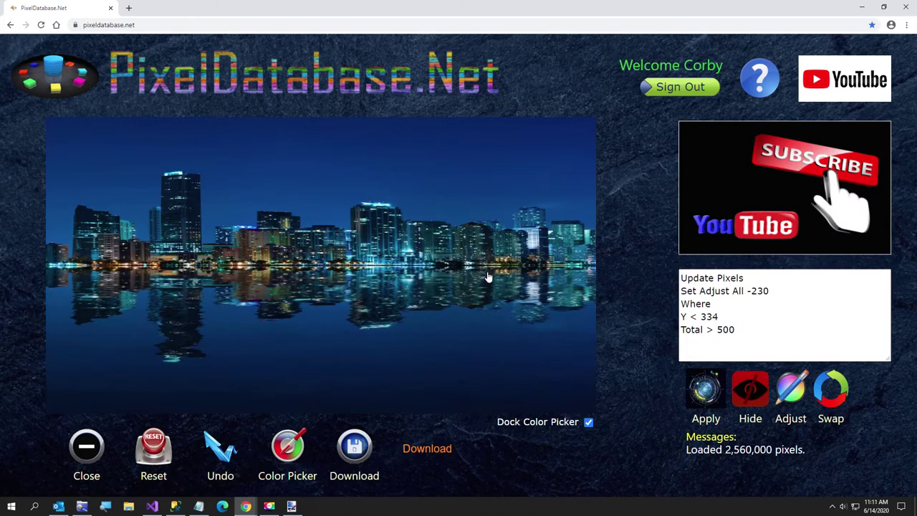
left_click(747, 337)
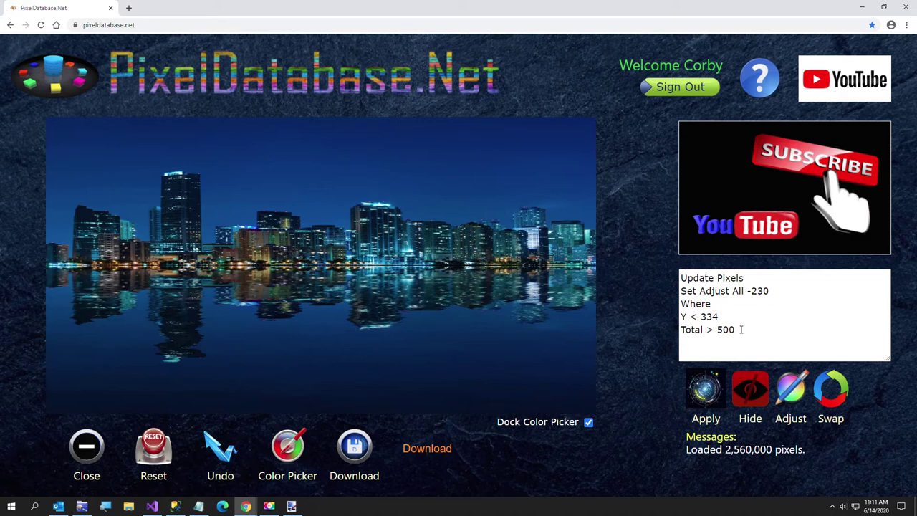
left_click_drag(746, 330, 661, 324)
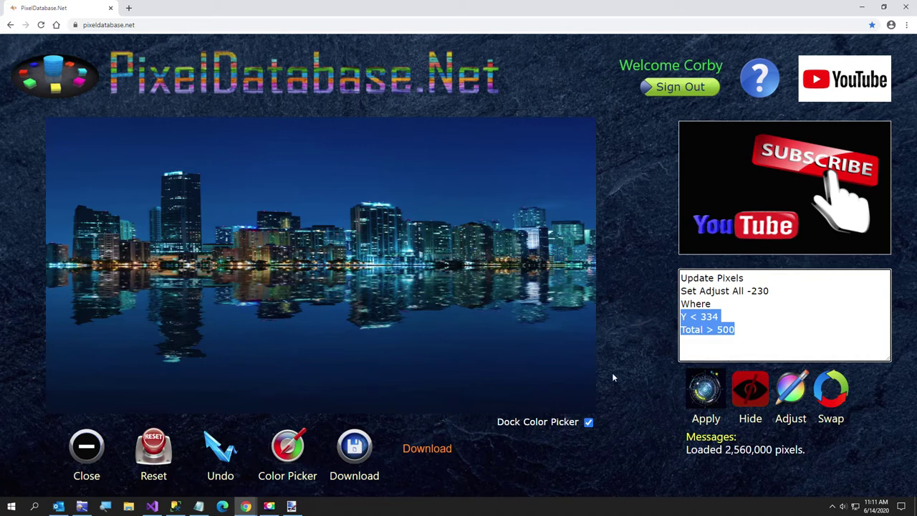
Copy the second saved query from Notepad and paste it over the current query
left_click(198, 506)
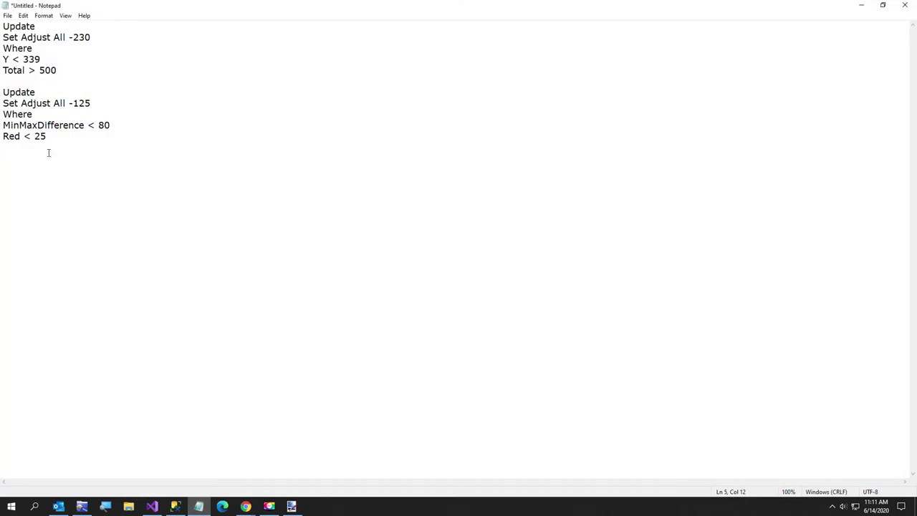
left_click_drag(49, 153, 2, 93)
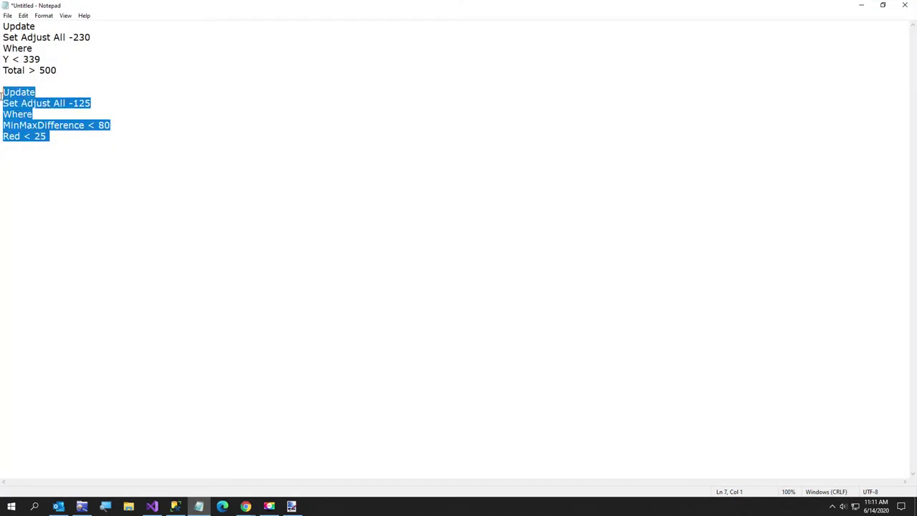
left_click(861, 8)
left_click(757, 324)
key("ctrl+a")
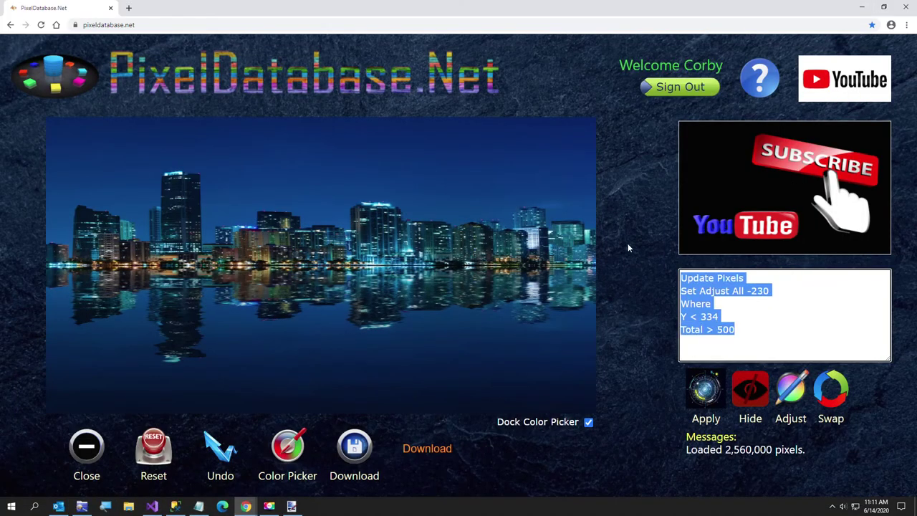
key("ctrl+v")
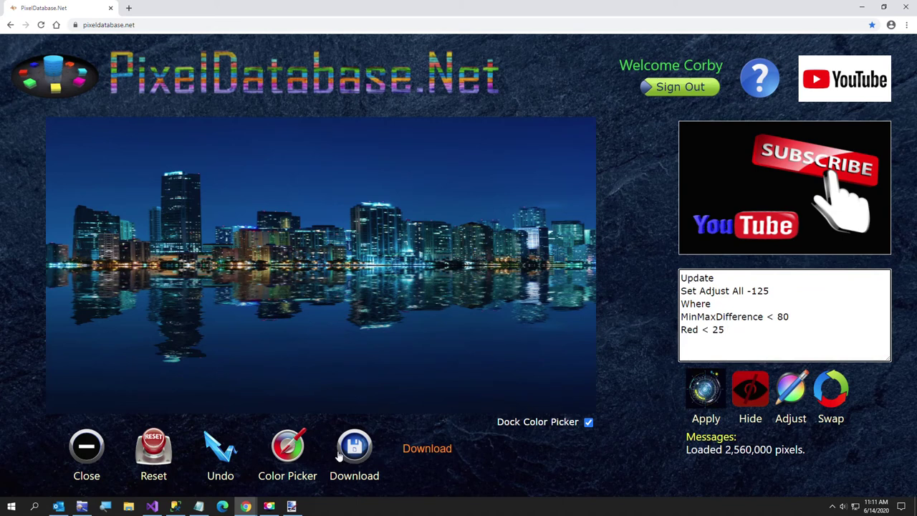
Sample water, sky and skyline pixels, reading 227, 246, 250 for a light and 52, 65, 74 for a building
left_click(298, 383)
left_click(496, 367)
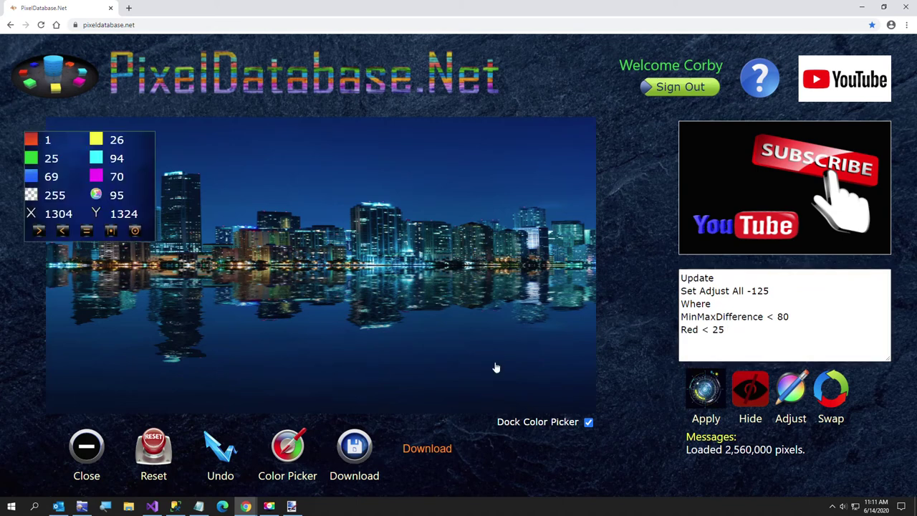
left_click(309, 347)
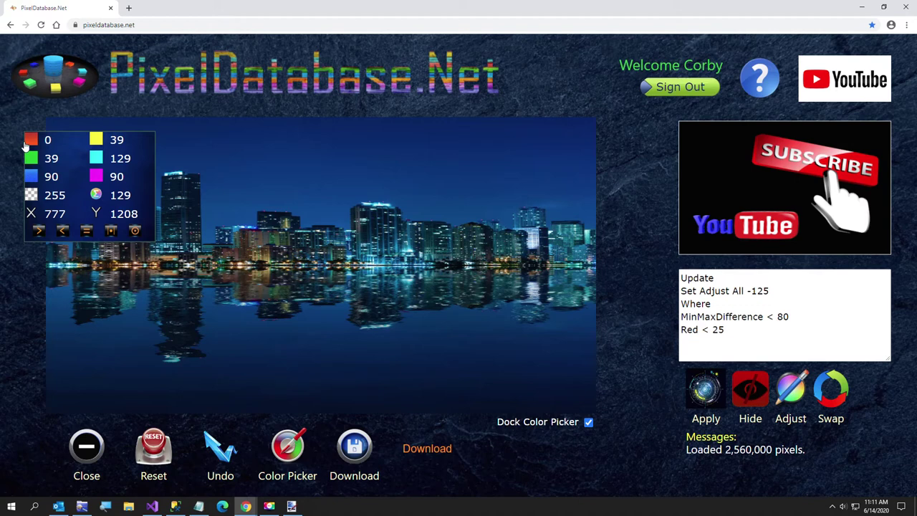
left_click(250, 155)
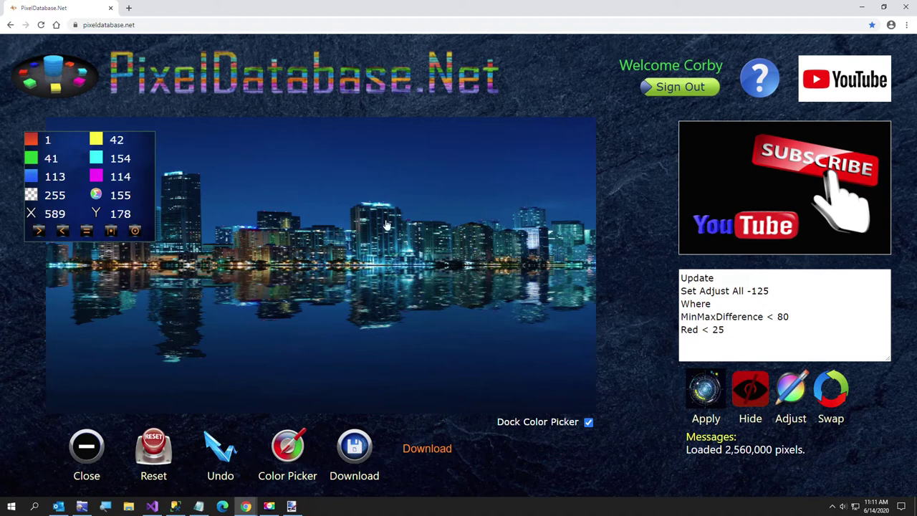
left_click(480, 180)
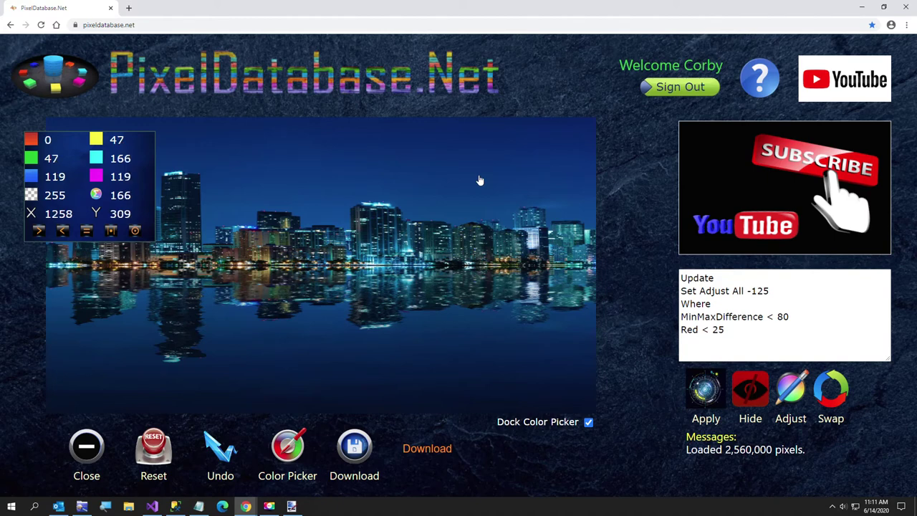
left_click(503, 267)
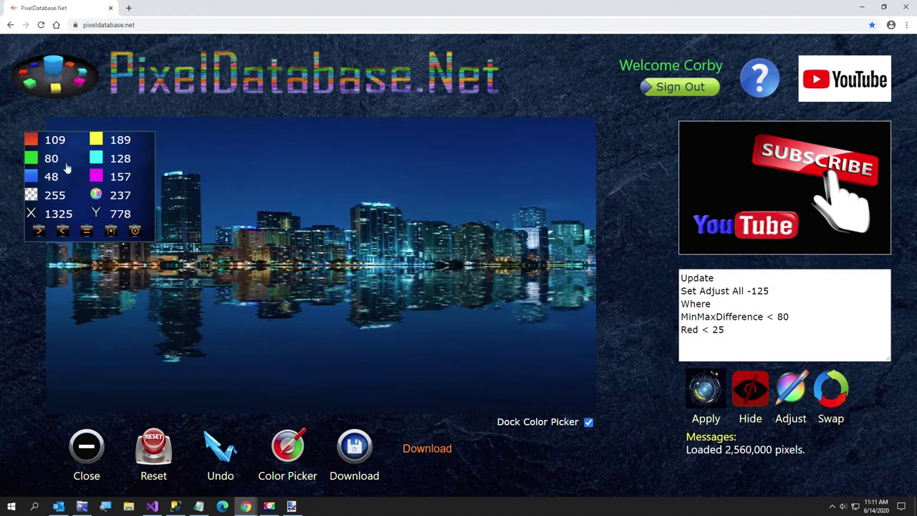
left_click(533, 243)
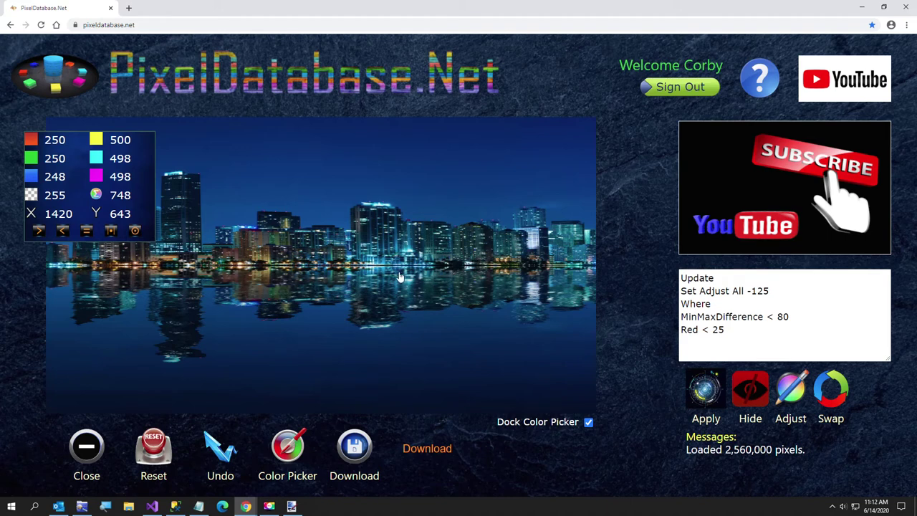
left_click(369, 268)
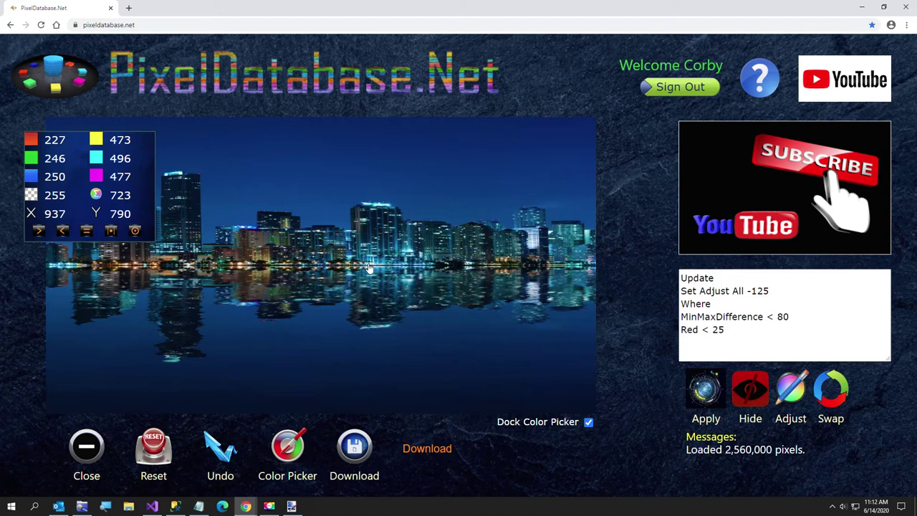
left_click(361, 219)
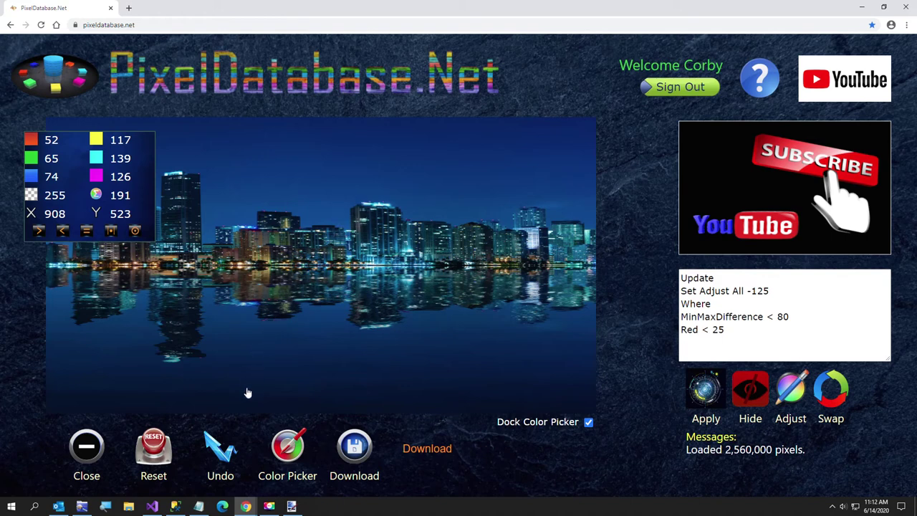
Apply the MinMaxDifference < 80, Red < 25 query, reset, and rerun it to darken 1,028,720 pixels
left_click(705, 390)
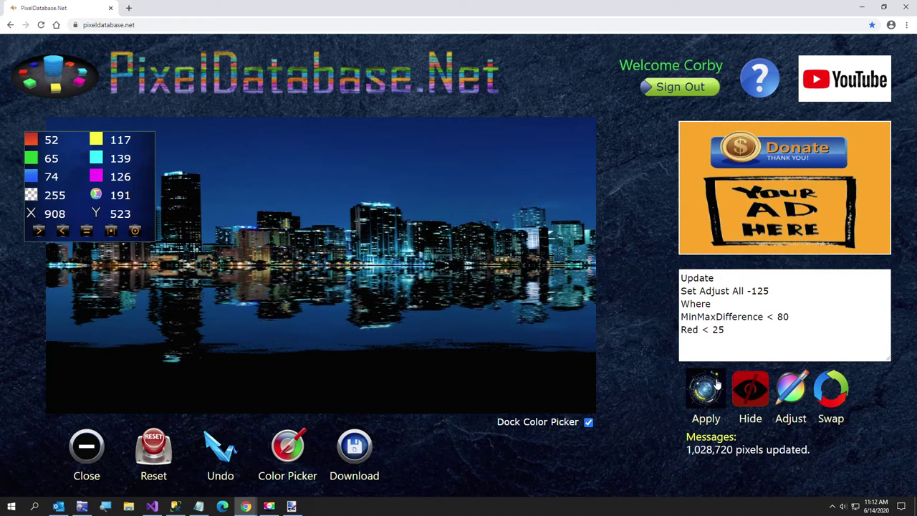
left_click(285, 447)
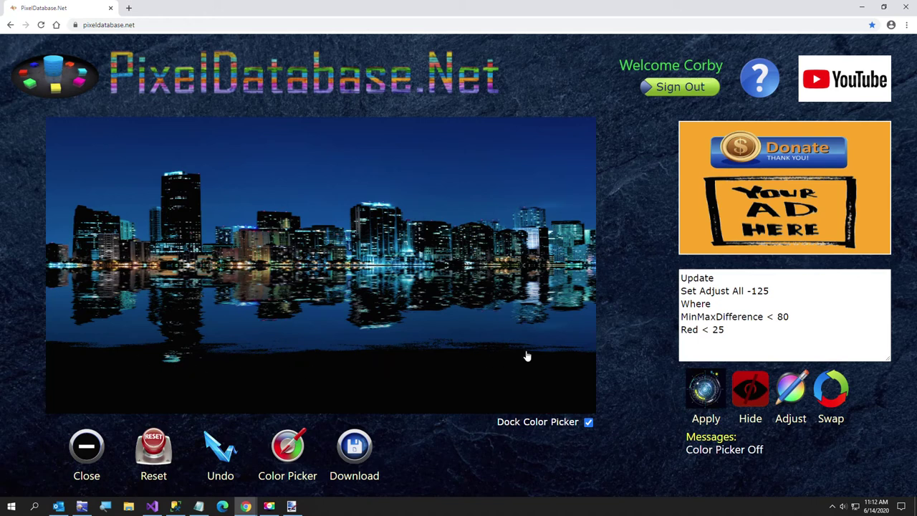
left_click(145, 456)
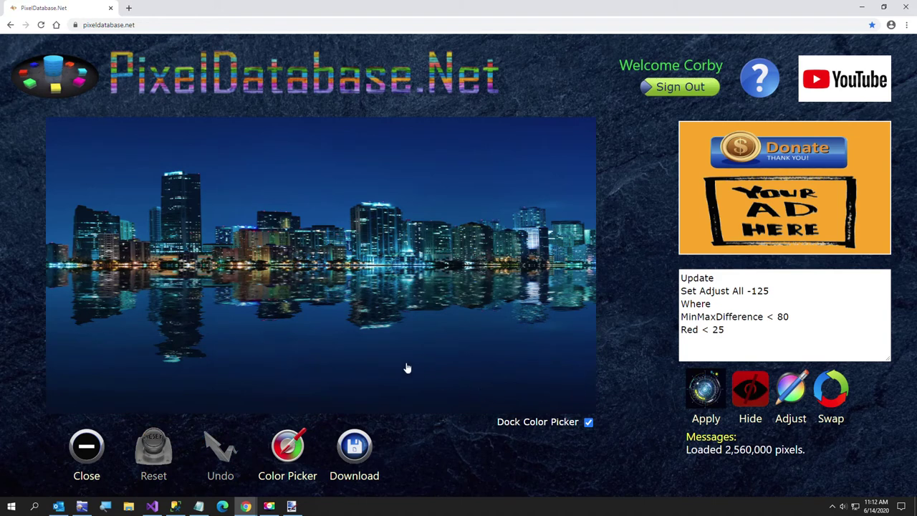
left_click(706, 400)
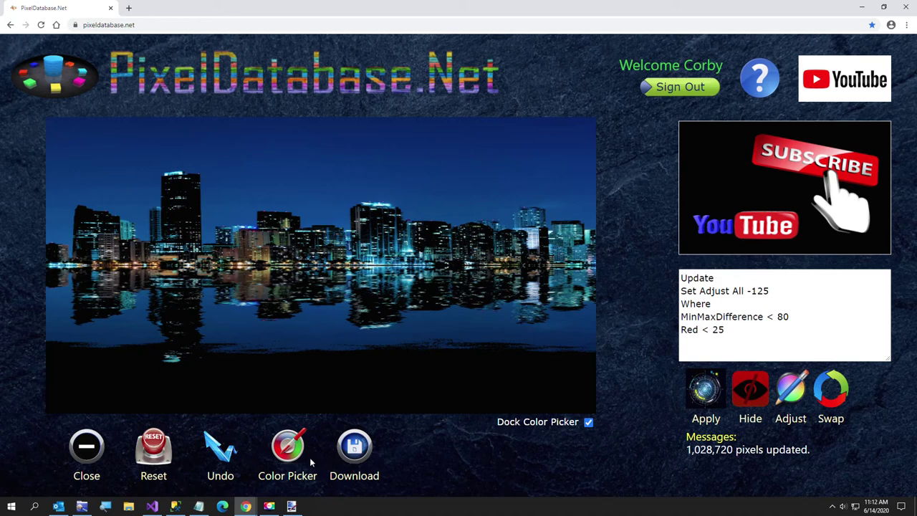
left_click(244, 507)
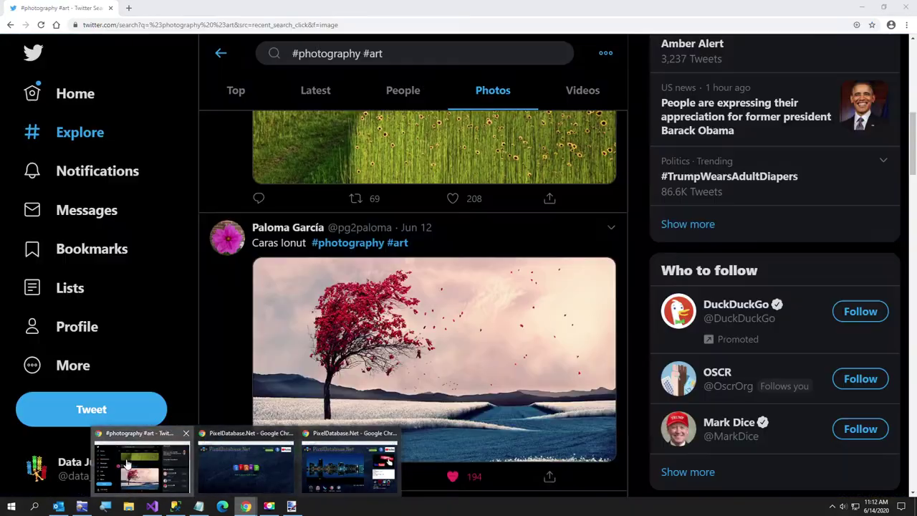
Find the Turin, Italy street photo in the Twitter results, like it, and open its image options
left_click(141, 465)
scroll(391, 318, "down", 3)
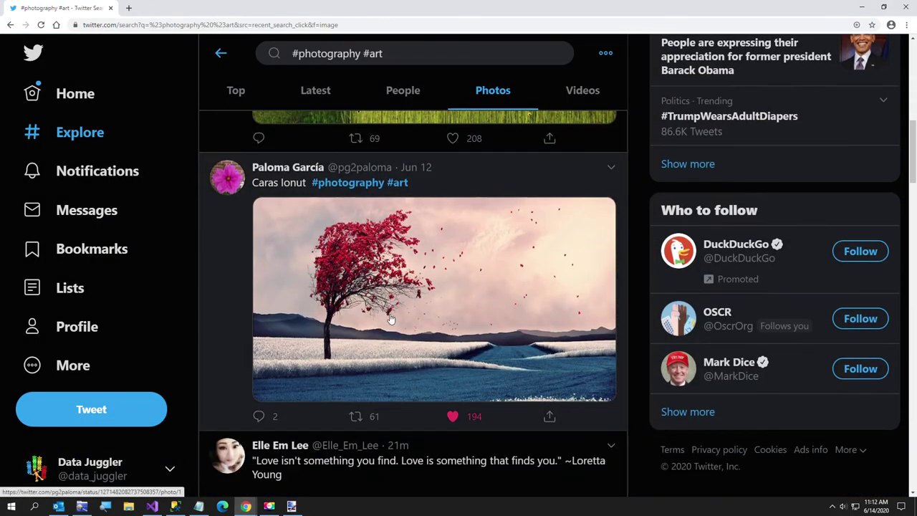
scroll(392, 318, "down", 6)
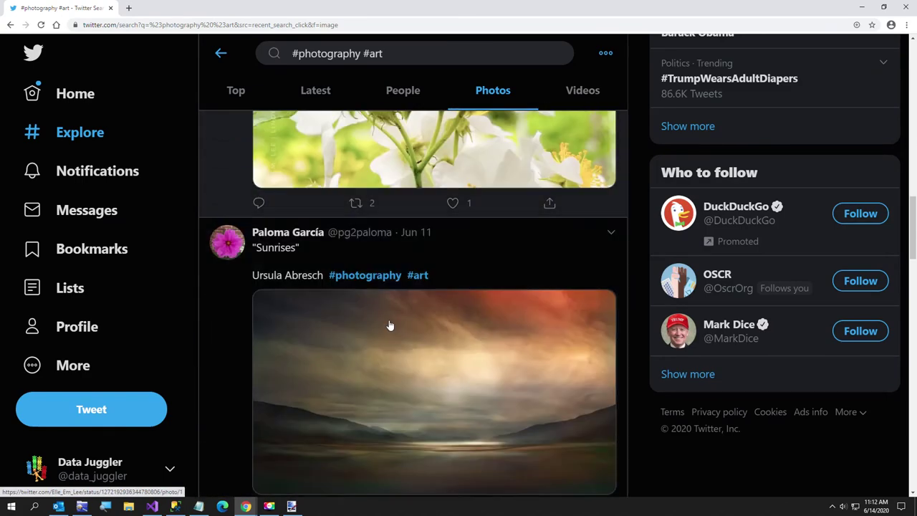
scroll(389, 326, "down", 10)
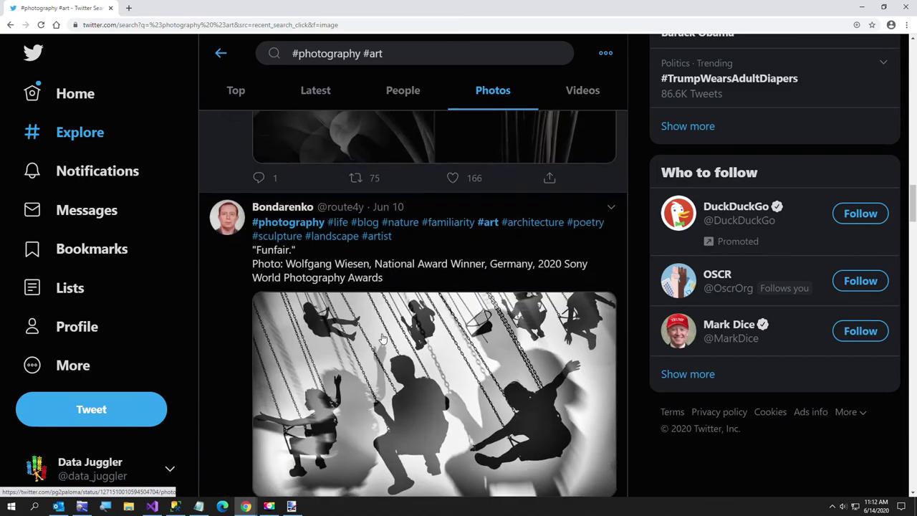
scroll(380, 338, "down", 5)
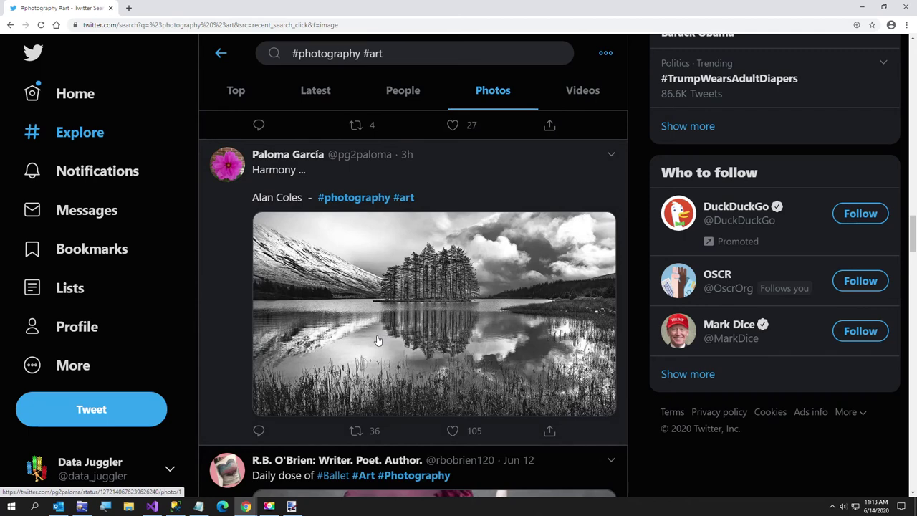
scroll(371, 346, "down", 4)
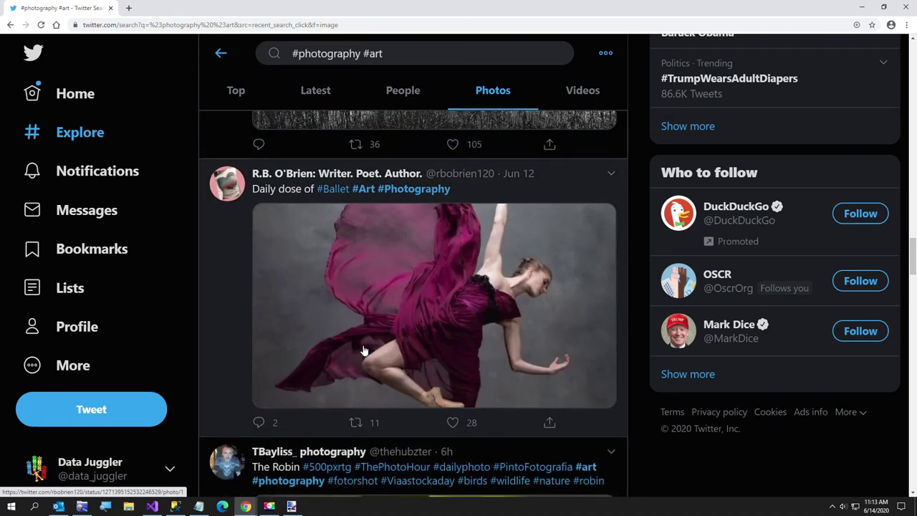
scroll(364, 352, "down", 5)
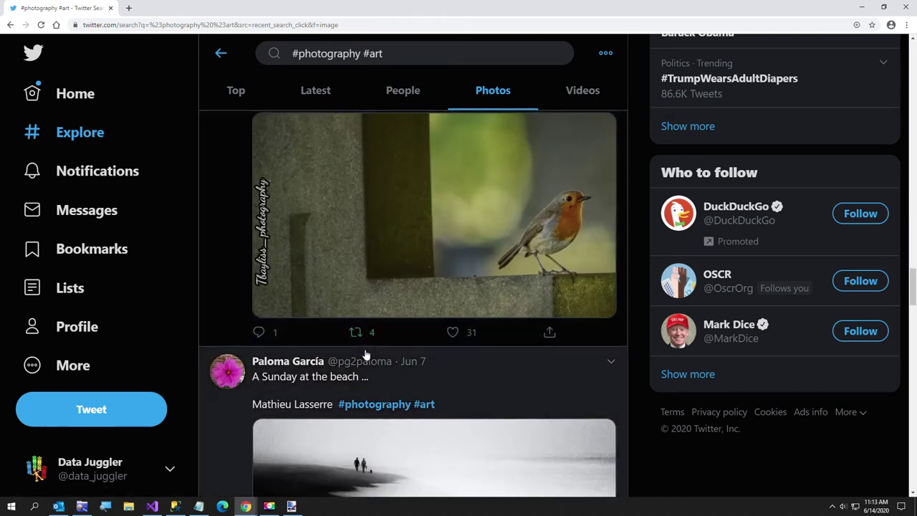
scroll(366, 355, "up", 2)
scroll(366, 356, "down", 8)
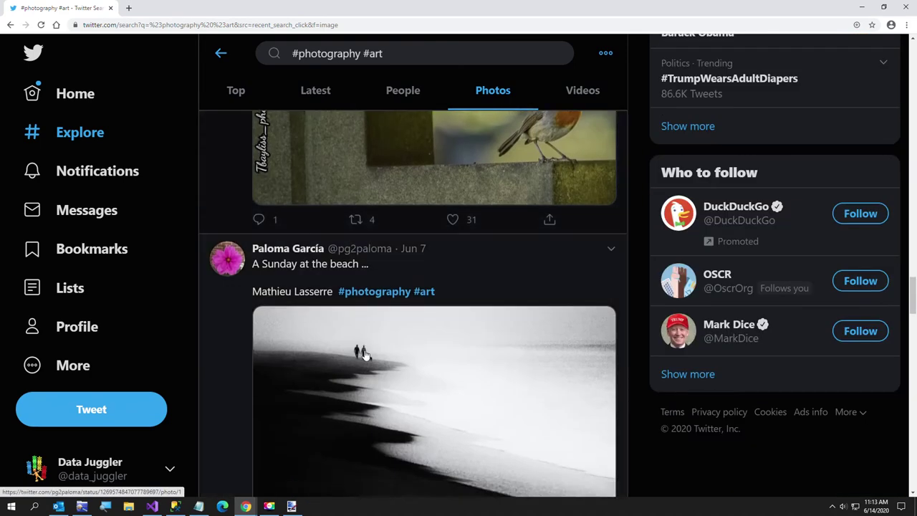
scroll(364, 356, "down", 7)
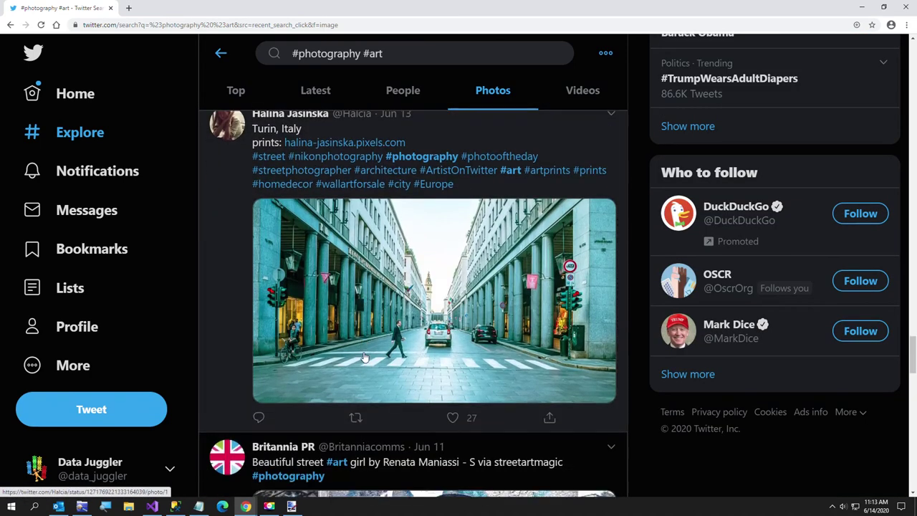
left_click(453, 421)
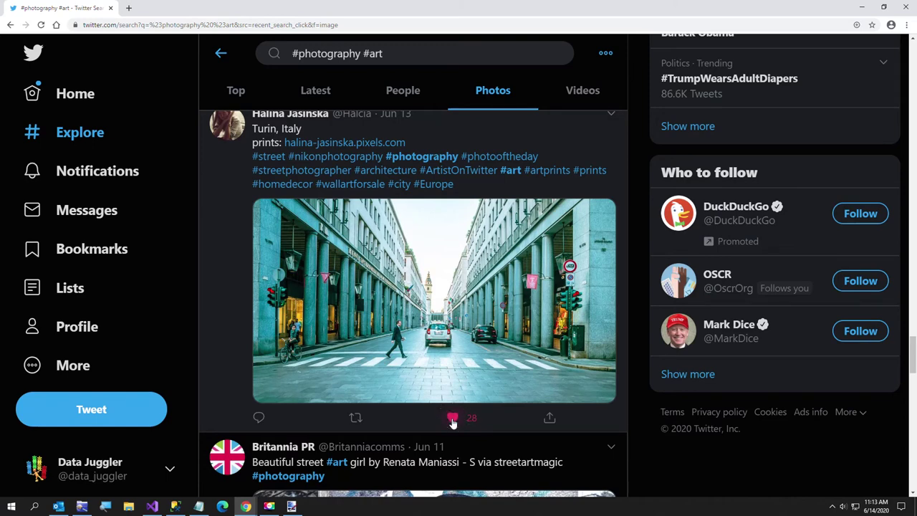
right_click(485, 304)
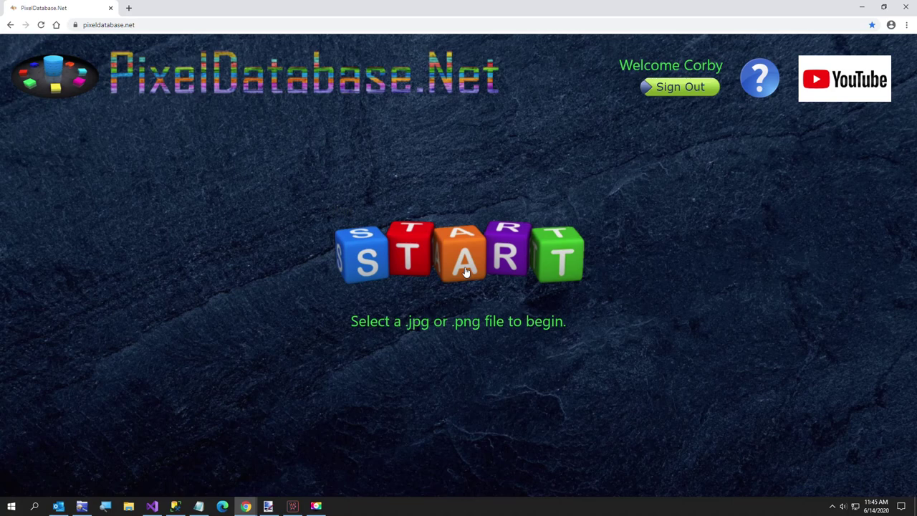
Load TurinItaly.png, preview the BlueRedDifference > -50 darkening, then reset to the original photo
left_click(466, 270)
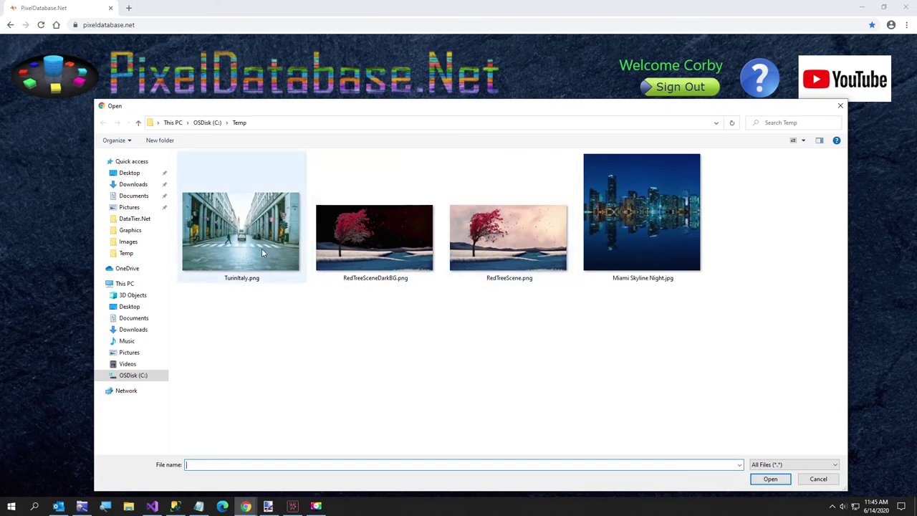
left_click(262, 251)
double_click(262, 248)
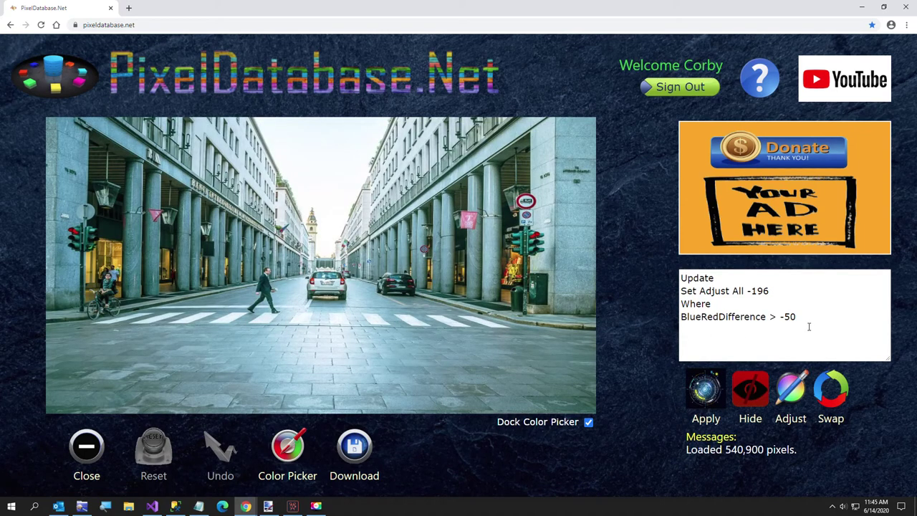
left_click(706, 387)
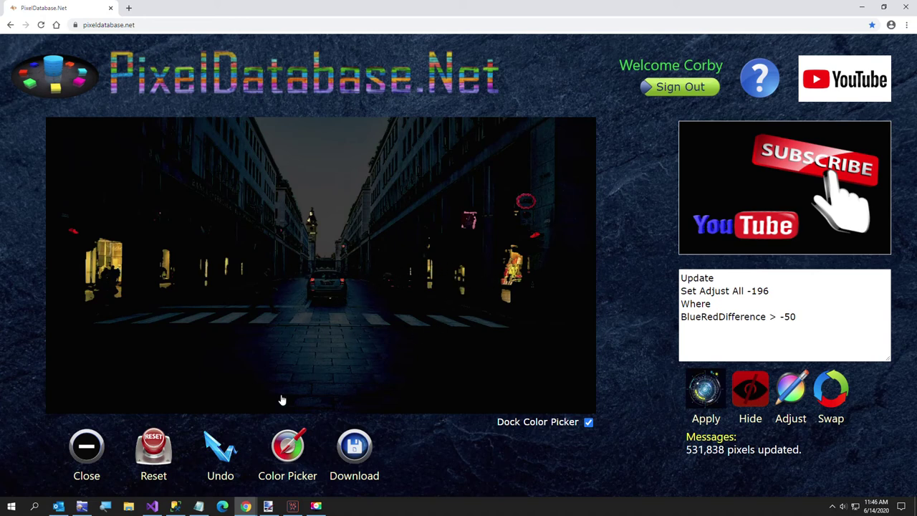
left_click(152, 457)
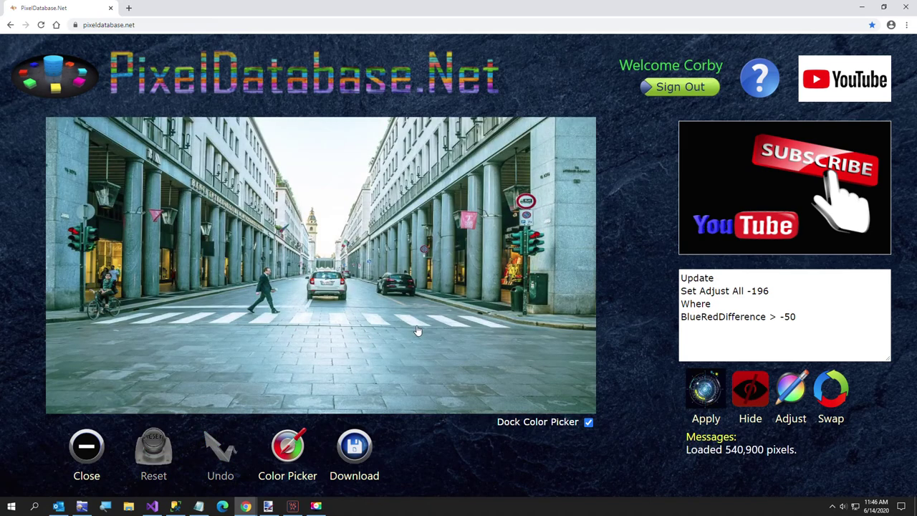
Sample a pixel's colour with the Color Picker, then undo the darkening
left_click(417, 330)
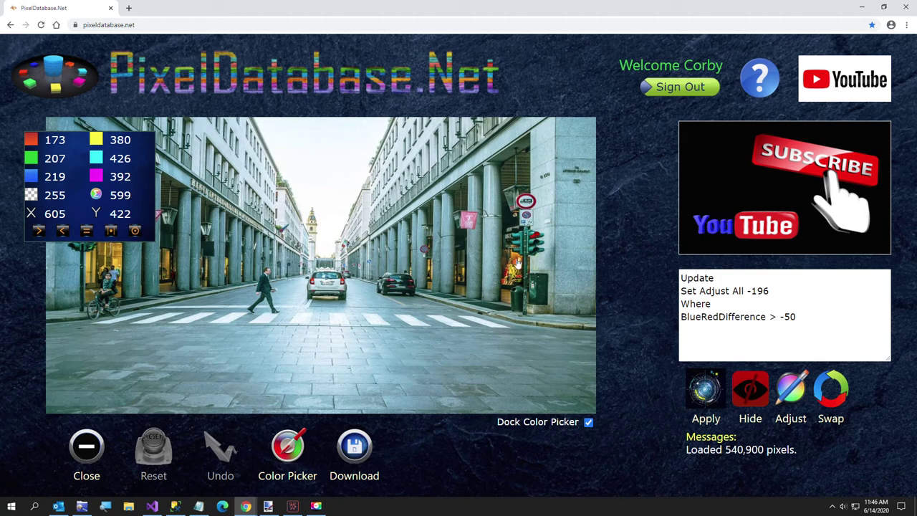
left_click(513, 280)
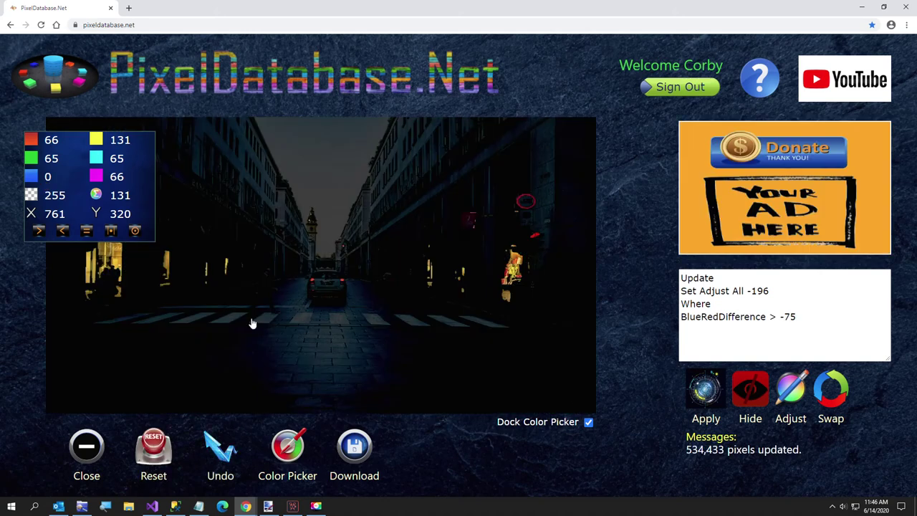
left_click(229, 454)
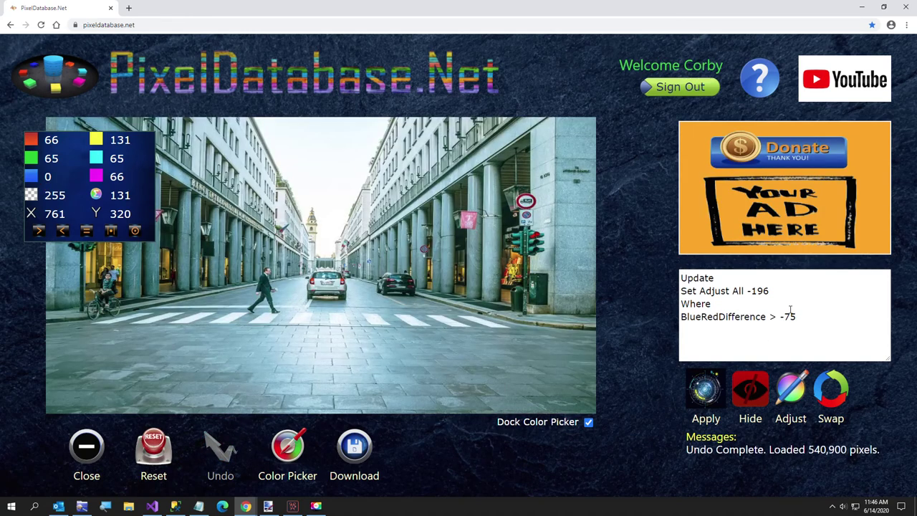
Try the query with a -25 threshold, then reset the photo
left_click_drag(785, 318, 789, 318)
type("4")
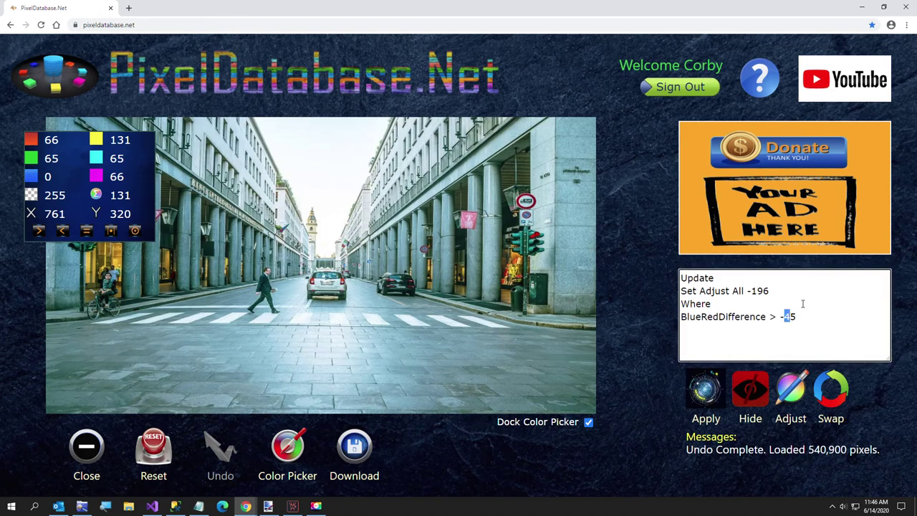
key("BackSpace")
type("2")
left_click(706, 389)
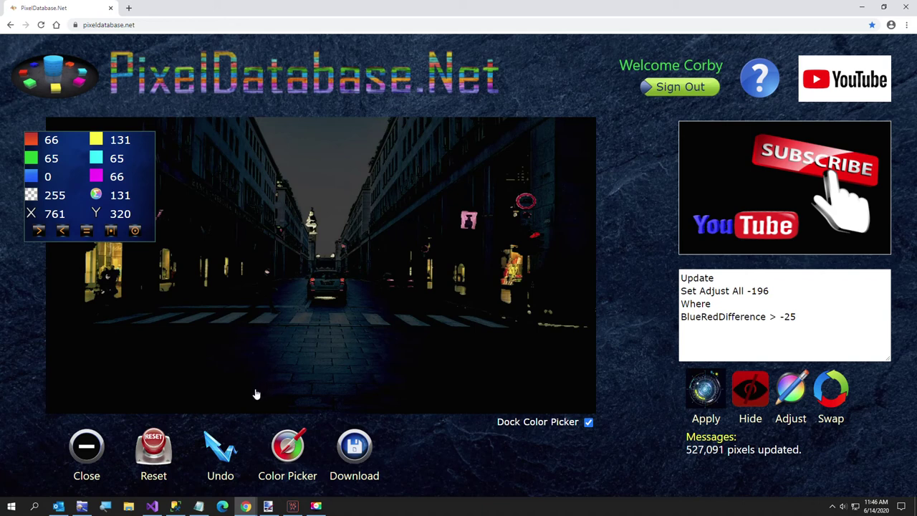
left_click(158, 451)
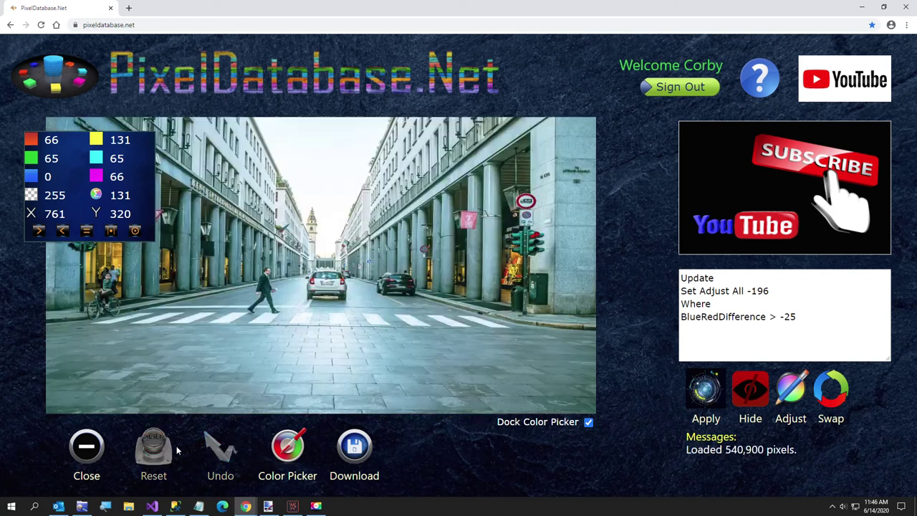
Apply the query with BlueRedDifference > -55, darkening 532,459 pixels
left_click(786, 318)
key("BackSpace")
type("5")
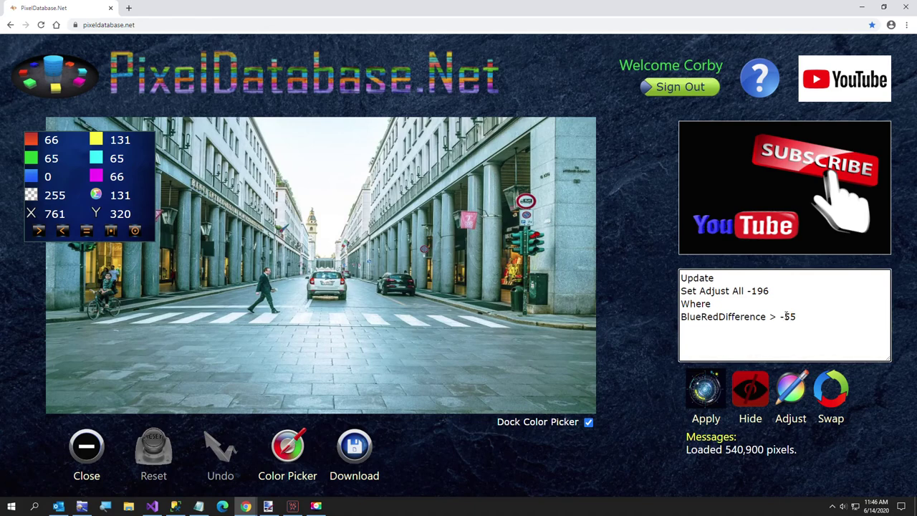
left_click(701, 395)
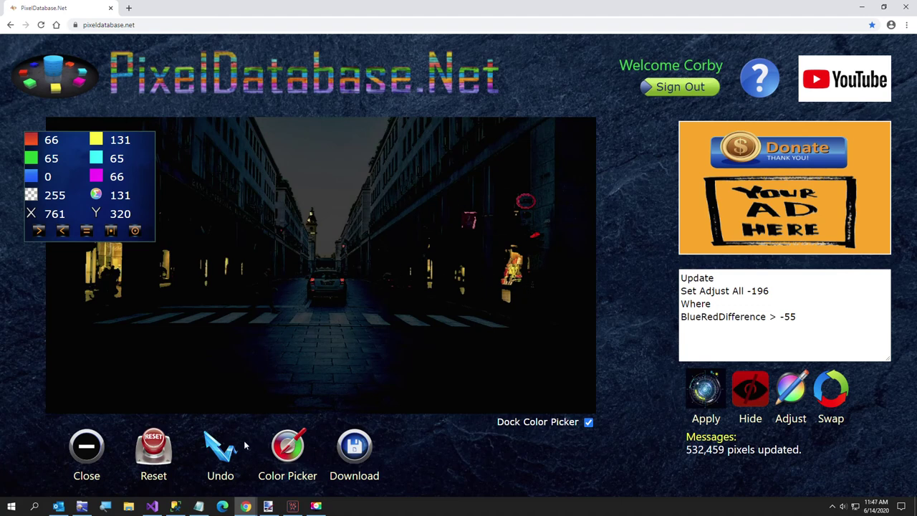
Undo the darkening and try a -250 adjustment instead of -196
left_click(224, 450)
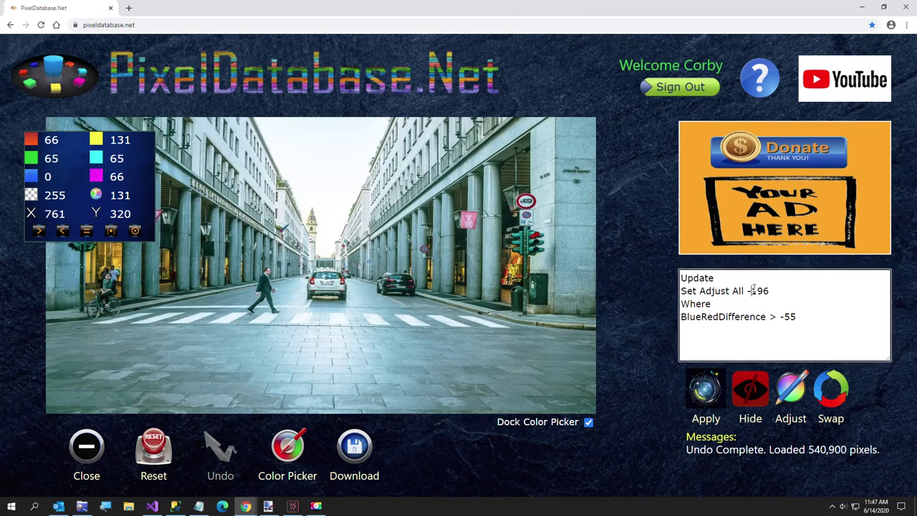
left_click_drag(752, 290, 777, 290)
type("250")
left_click(704, 387)
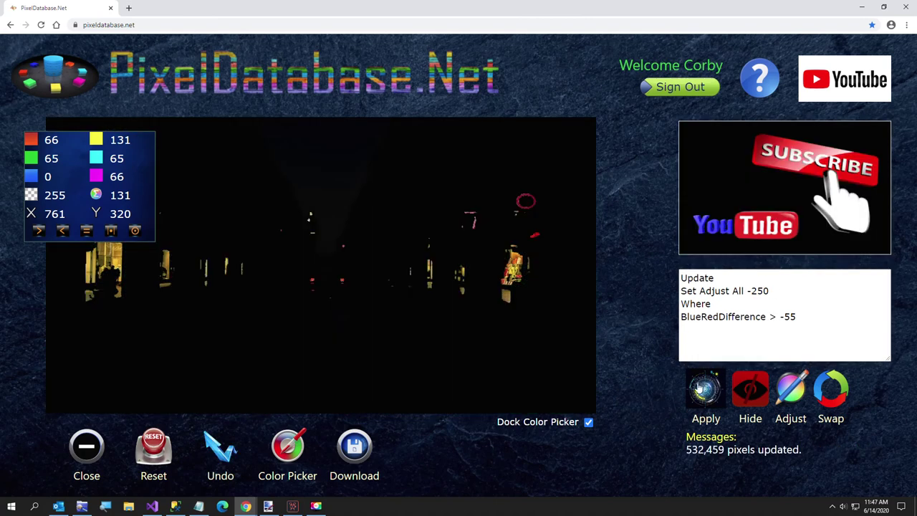
Undo the too-dark result and apply the query with a -210 adjustment
left_click(226, 451)
left_click_drag(751, 291, 770, 291)
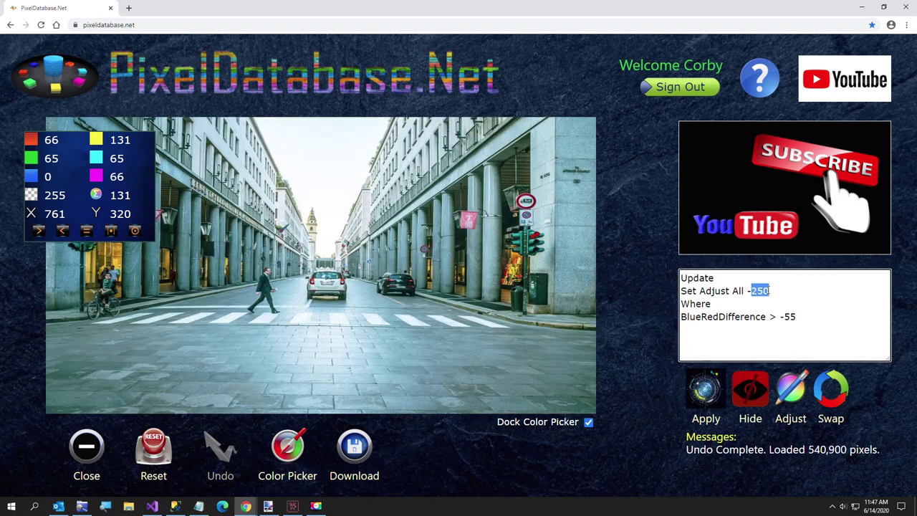
type("210")
left_click(704, 391)
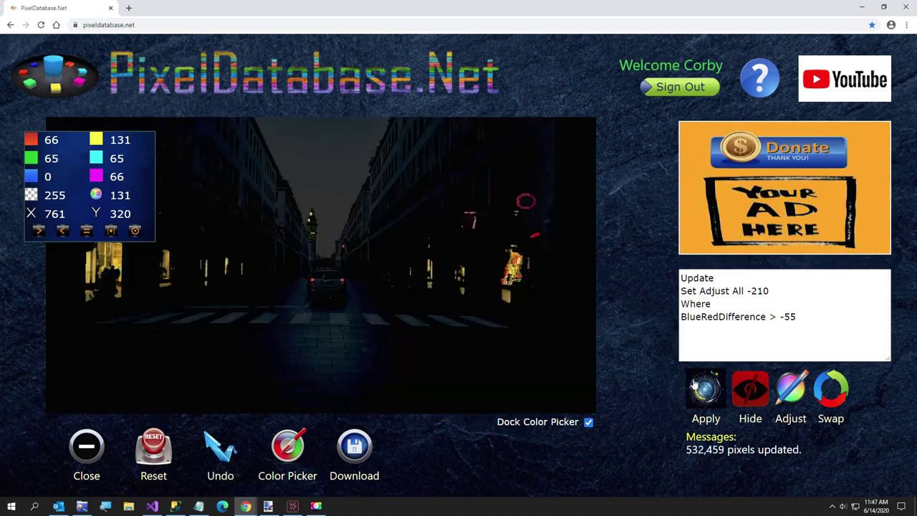